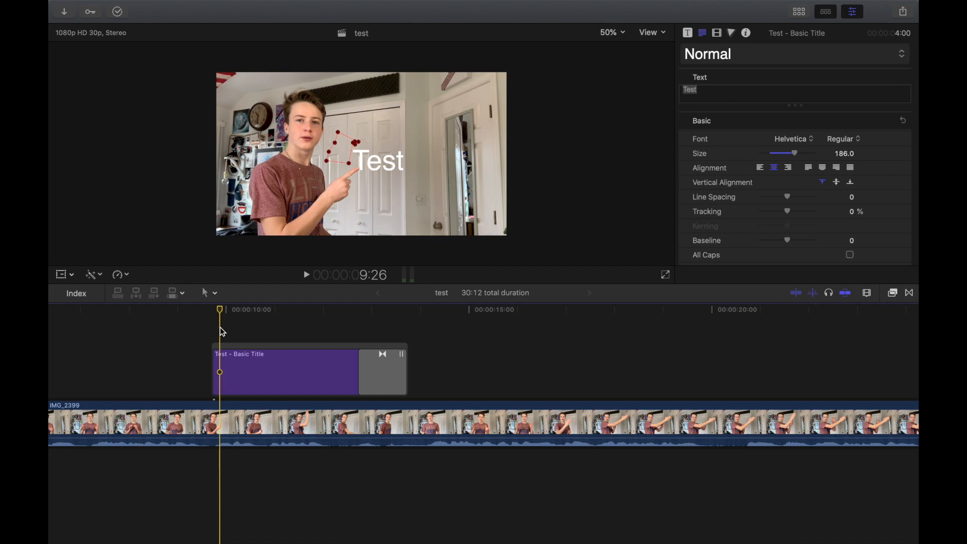
Step: Append a copy of the IMG_2399 clip to the end of the timeline
key(super+minus)
scroll(220, 330, left, 3)
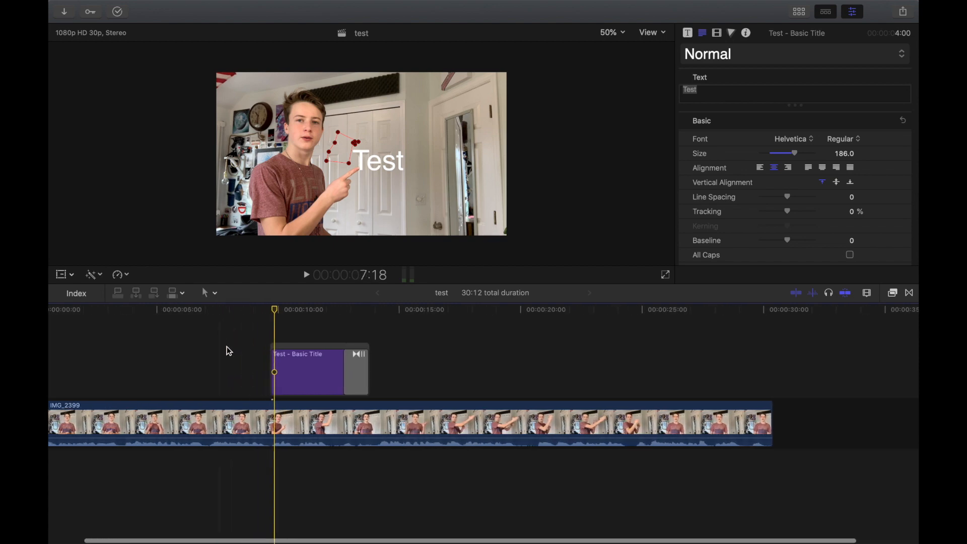
click(264, 424)
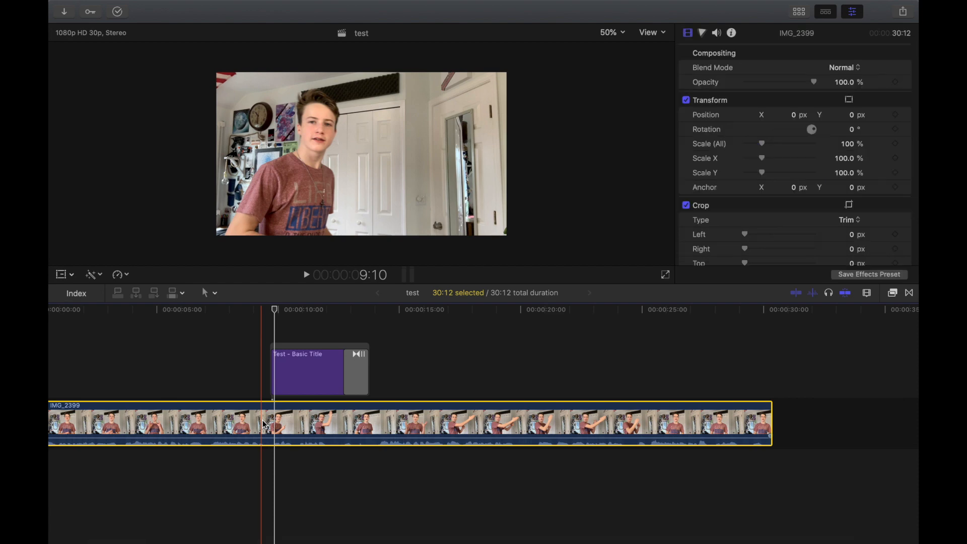
scroll(265, 425, right, 2)
click(738, 391)
key(super+v)
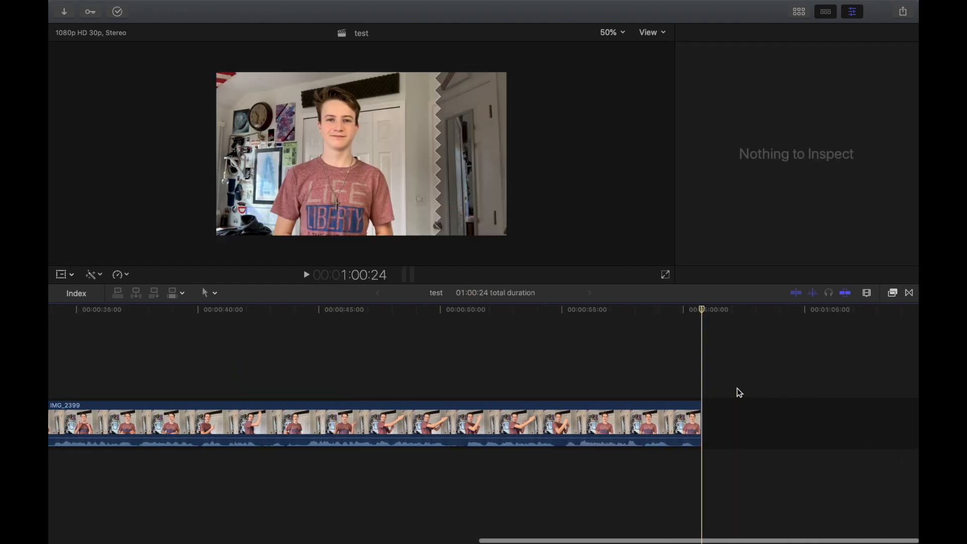
Step: Play the second IMG_2399 clip and park the playhead at 40:09, where the finger points up beside the face
scroll(736, 390, left, 5)
scroll(439, 408, left, 3)
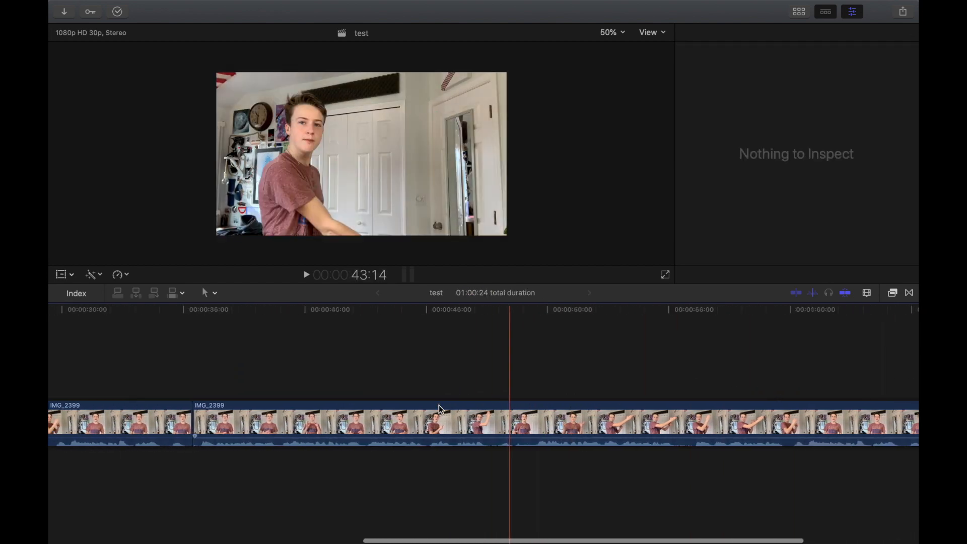
scroll(439, 408, left, 10)
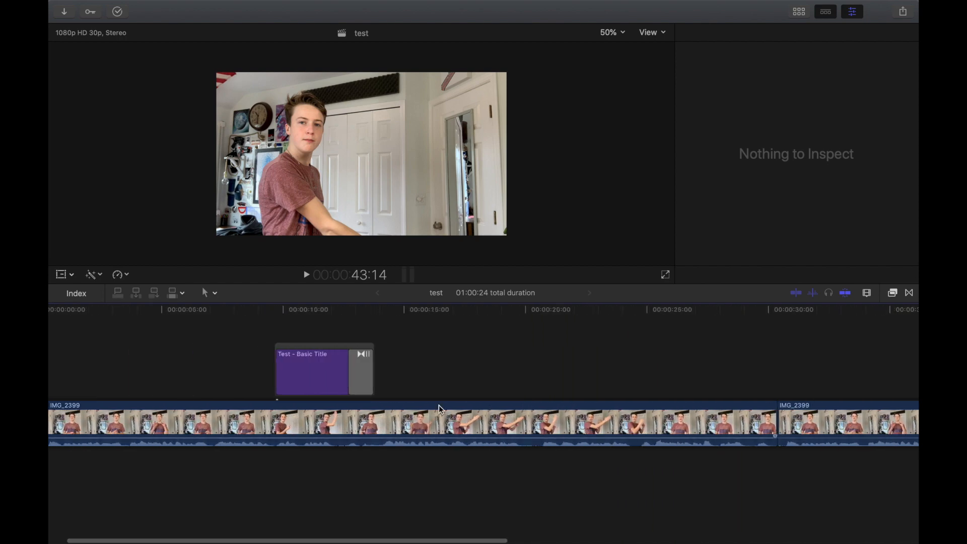
scroll(439, 408, right, 10)
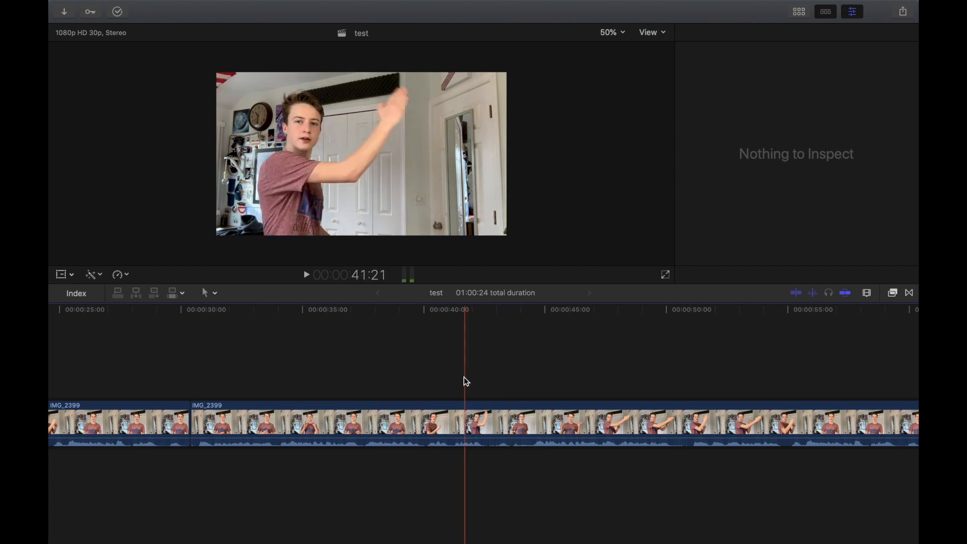
key(space)
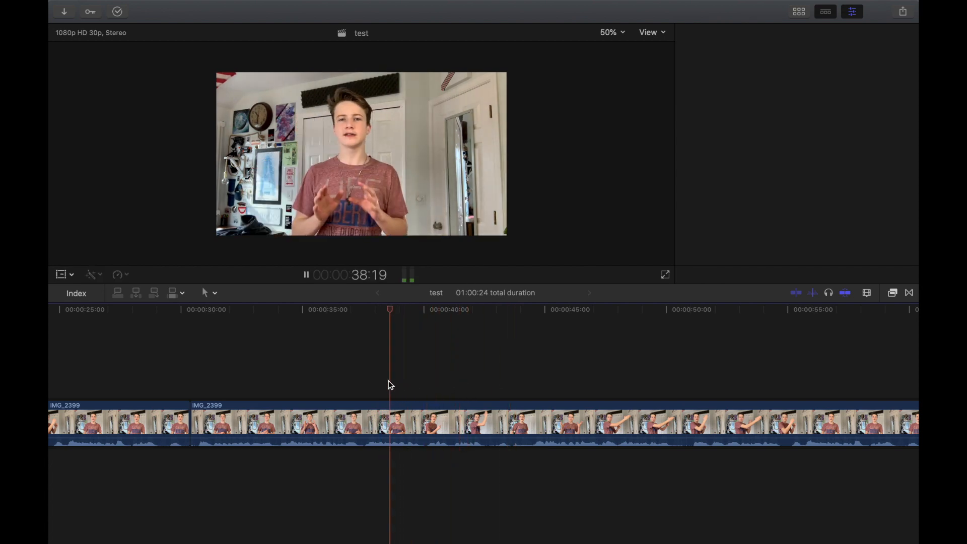
key(space)
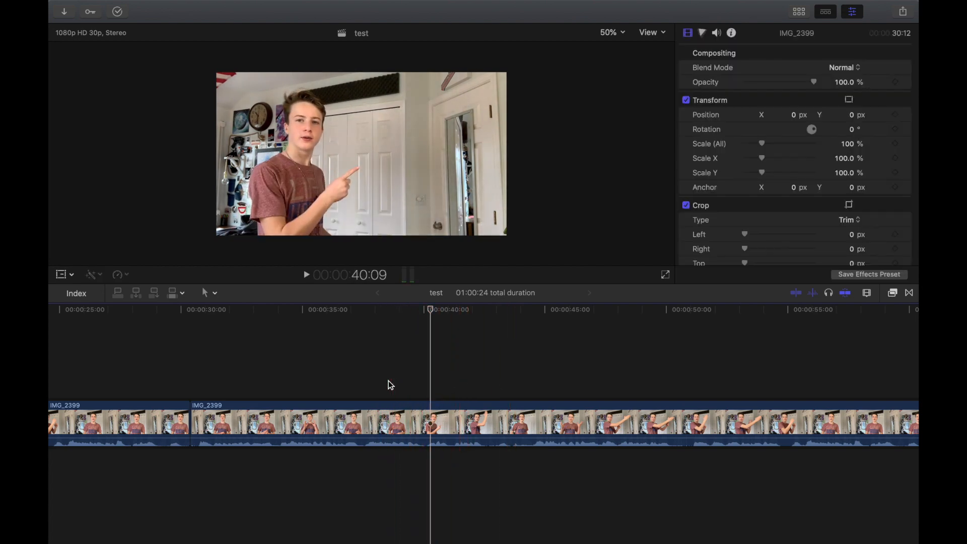
Step: Add a Basic Title above the second clip, starting at 40:09, and set its text to "Test"
click(800, 13)
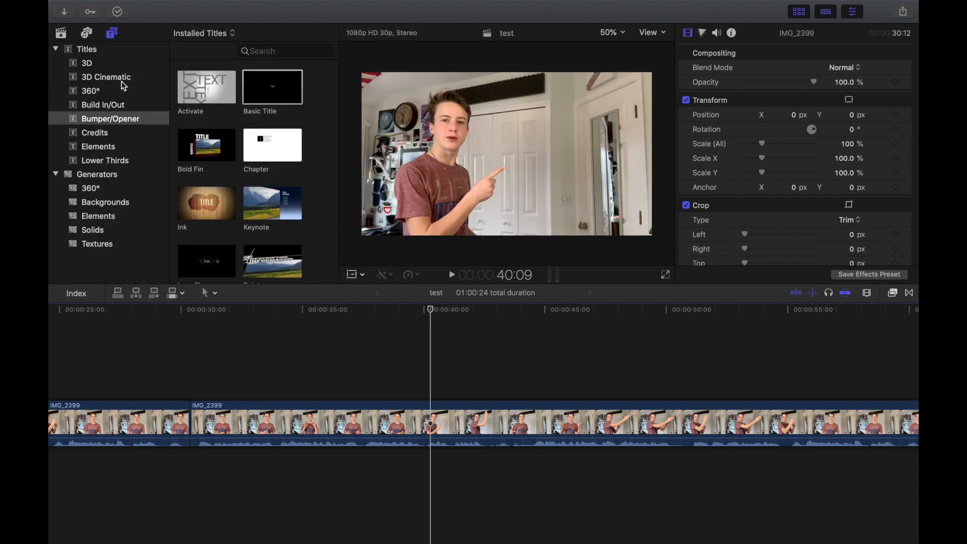
drag(261, 88, 433, 365)
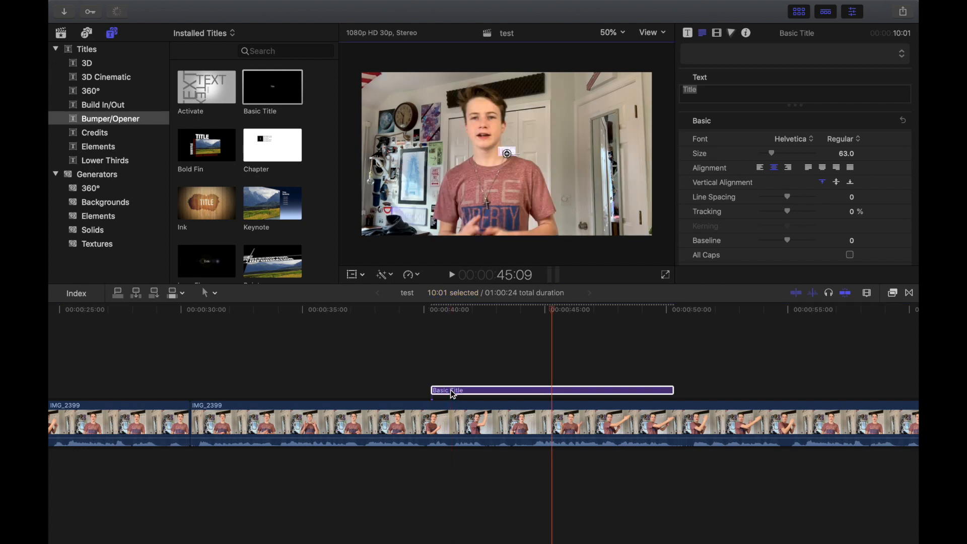
text(Test)
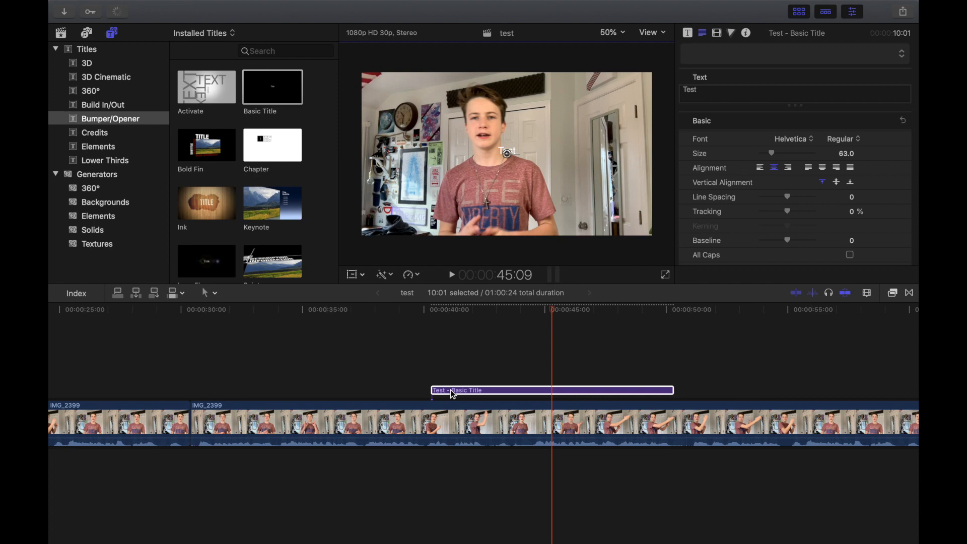
click(509, 355)
click(798, 16)
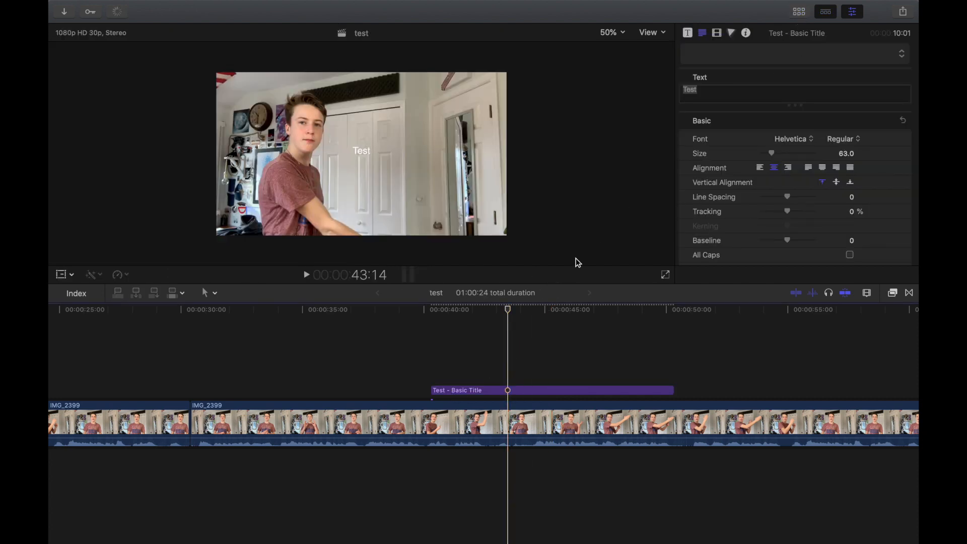
Step: Fit the video preview to its window and set the Test title's font size to 135
click(608, 32)
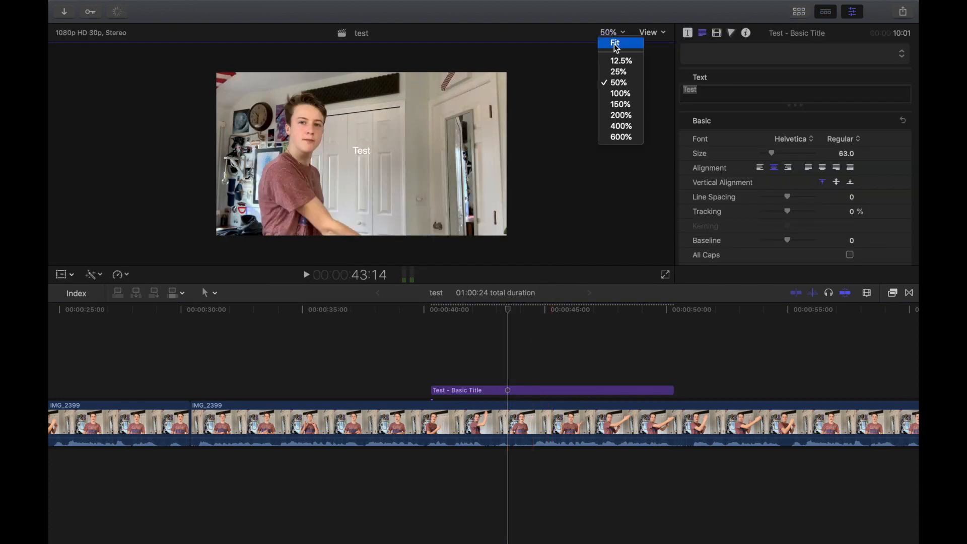
click(614, 42)
click(505, 389)
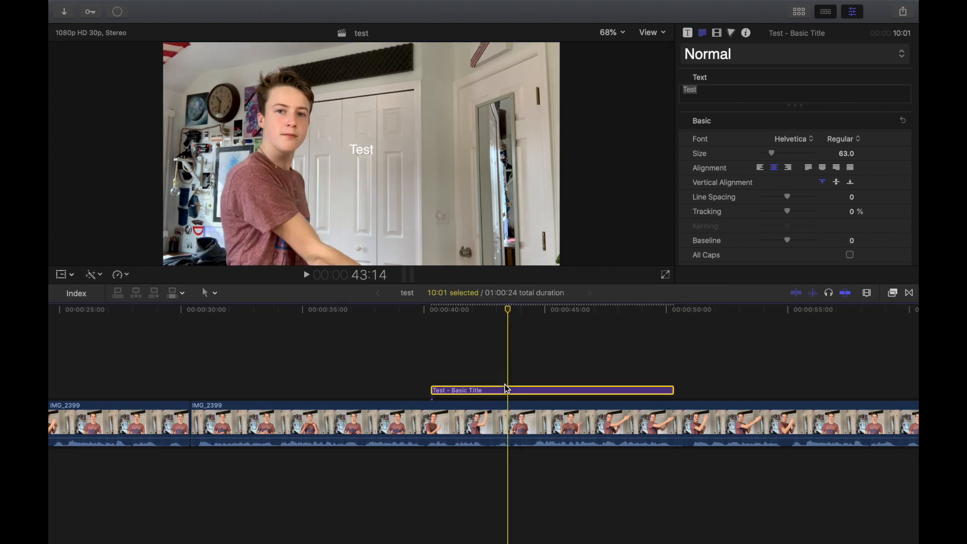
drag(772, 154, 785, 153)
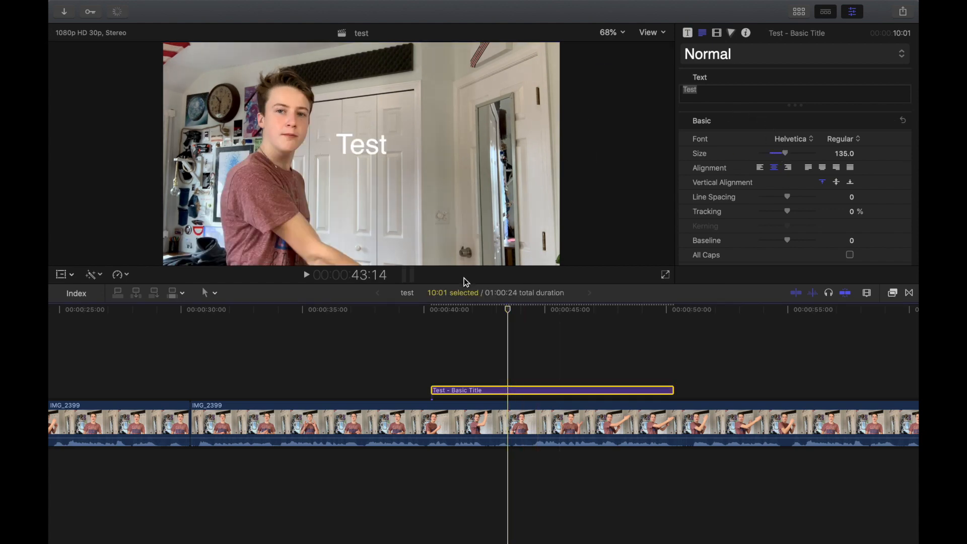
Step: Step back to about 41:10 and move the Test title slightly to the right, away from the raised hand
key(Left)
key(Left)
key(Left)
key(Left)
key(Left)
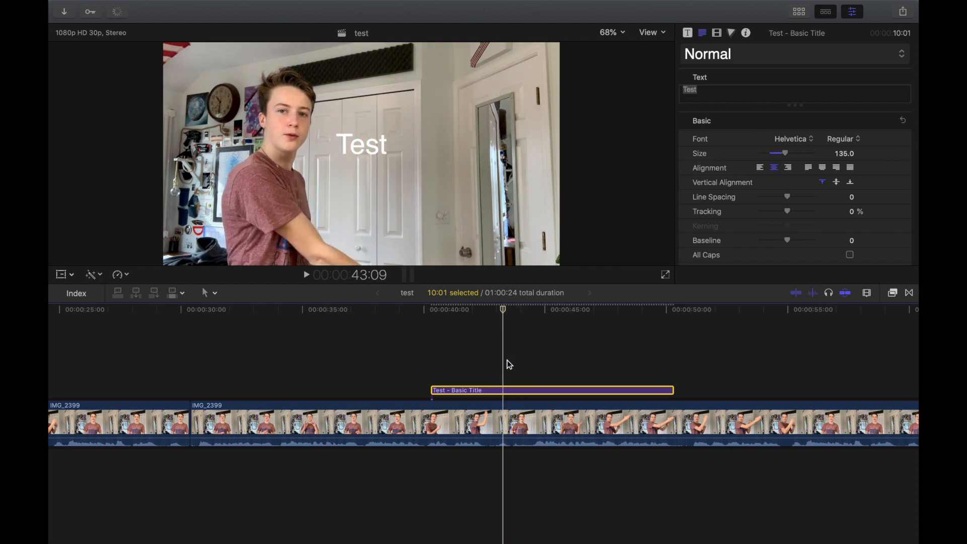
key(Left)
key(Left)
key(Left)
key(Left)
key(Left)
key(Left)
key(Left)
key(Left)
key(Left)
key(Left)
key(Left)
key(Left)
key(Left)
key(Left)
key(Left)
key(Left)
key(Left)
key(Left)
key(Left)
key(Left)
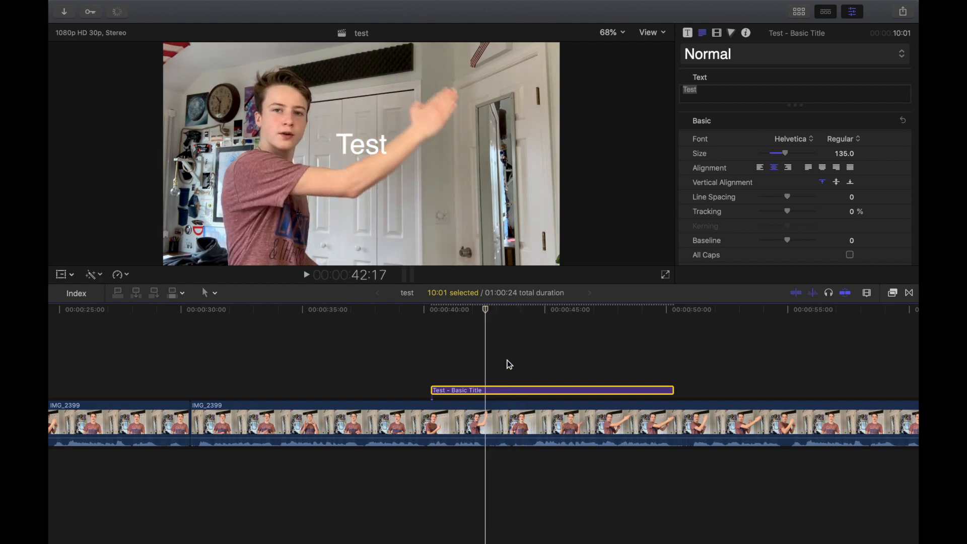
key(Left)
key(Left)
key(Left)
key(Left)
key(Left)
key(Left)
key(Left)
key(Left)
key(Left)
key(Left)
key(Left)
key(Left)
key(Left)
key(Left)
key(Left)
key(Left)
key(Left)
key(Left)
key(Left)
key(Left)
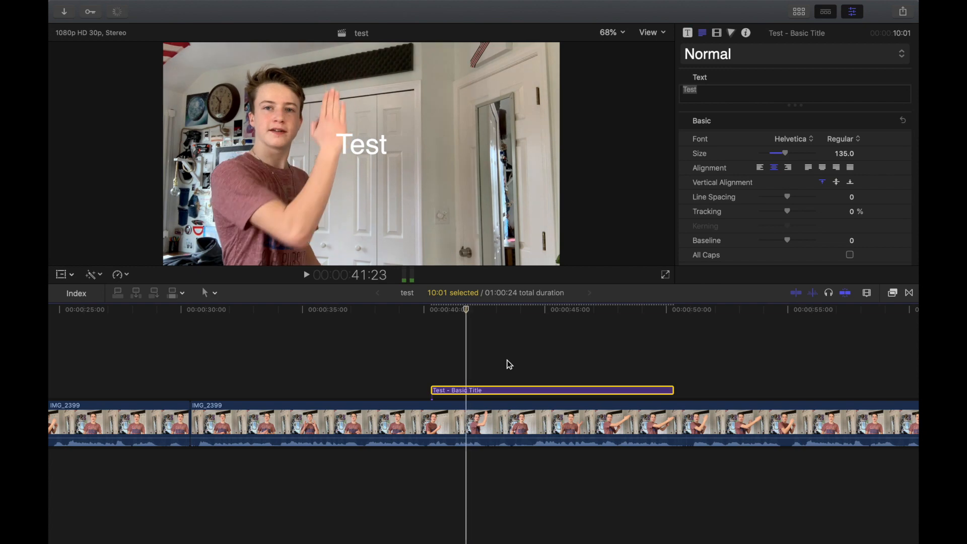
key(Left)
key(Left)
key(Left)
key(Left)
key(Left)
key(Left)
key(Left)
key(Left)
key(Left)
key(Left)
key(Left)
key(Left)
key(Left)
key(Left)
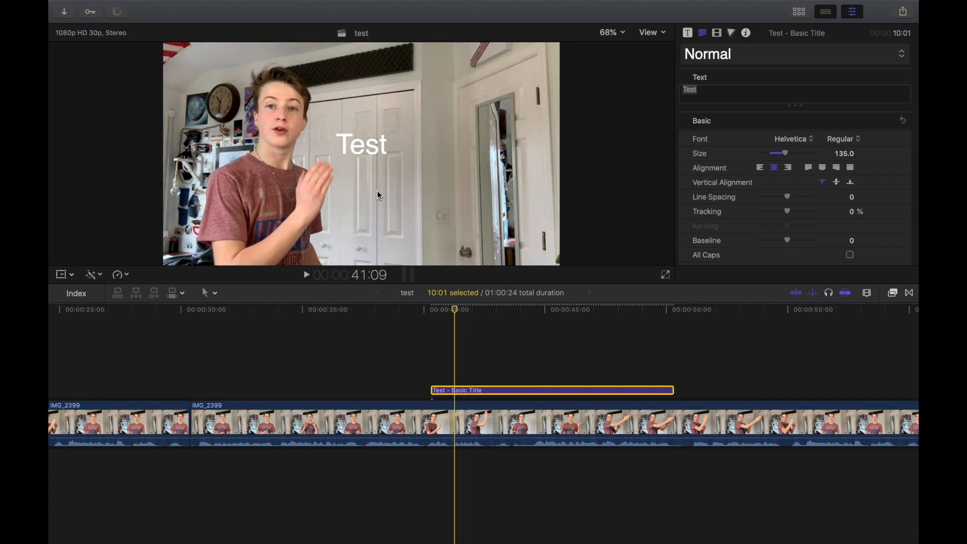
drag(361, 149, 377, 151)
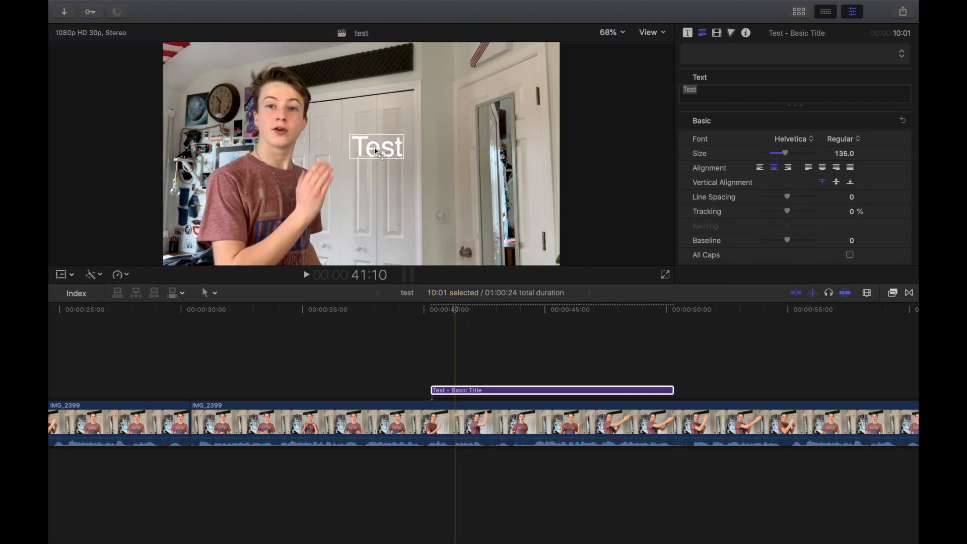
Step: Step forward through the hand swipe to 42:24 and shift the Test title slightly lower and further right
key(Right)
key(Right)
key(Right)
key(Right)
key(Right)
key(Right)
key(Right)
key(Right)
key(Right)
key(Right)
key(Right)
key(Right)
key(Right)
key(Right)
key(Right)
key(Right)
key(Right)
key(Right)
key(Right)
key(Right)
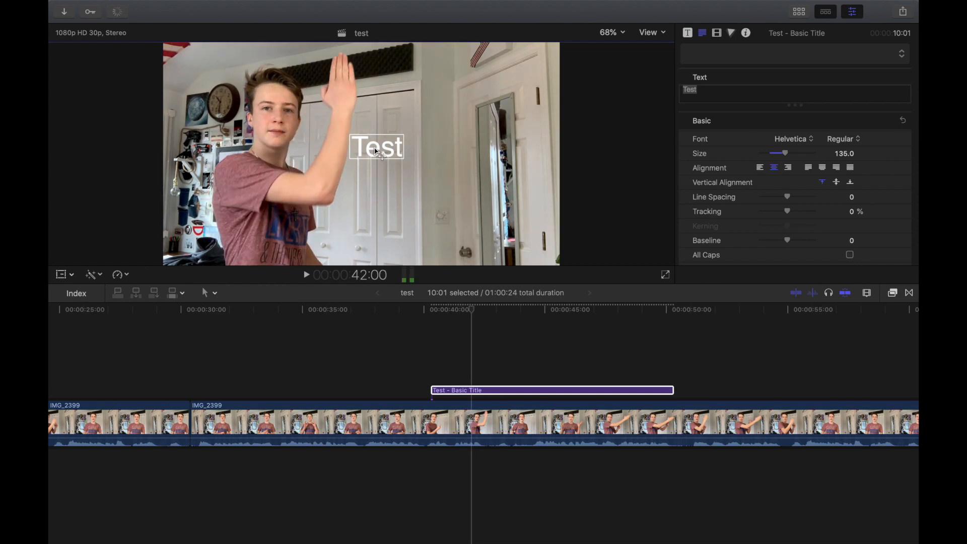
key(Right)
key(Right)
key(Right)
key(Right)
key(Right)
key(Right)
key(Right)
key(Right)
key(Right)
key(Right)
key(Right)
key(Right)
key(Right)
key(Right)
key(Right)
key(Right)
key(Right)
key(Right)
key(Right)
key(Right)
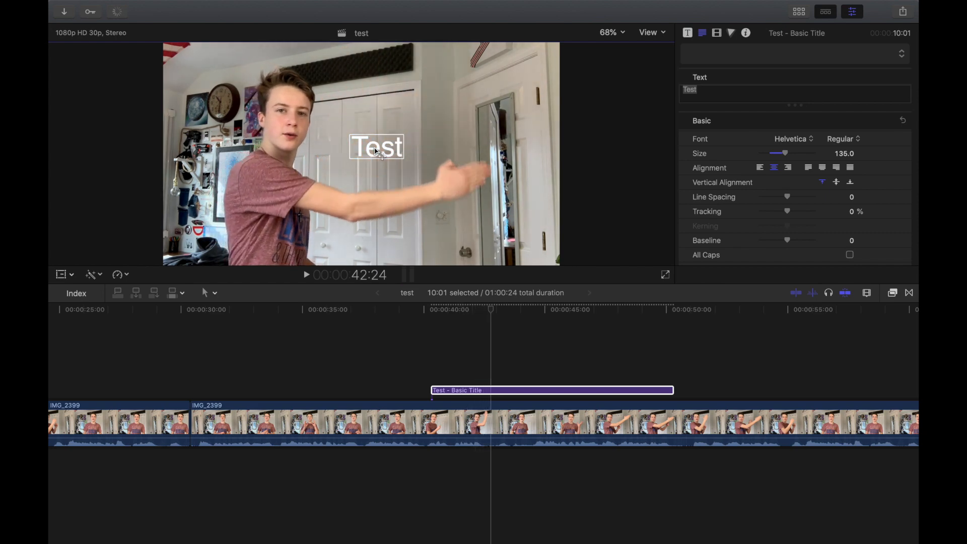
drag(377, 151, 382, 158)
Step: Step through the frames between 42:02 and 42:24 to examine how the arm sweeps across the Test title
key(Left)
key(Left)
key(Left)
key(Left)
key(Left)
key(Left)
key(Left)
key(Left)
key(Left)
key(Left)
key(Left)
key(Left)
key(Left)
key(Left)
key(Left)
key(Left)
key(Left)
key(Left)
key(Left)
key(Left)
key(Left)
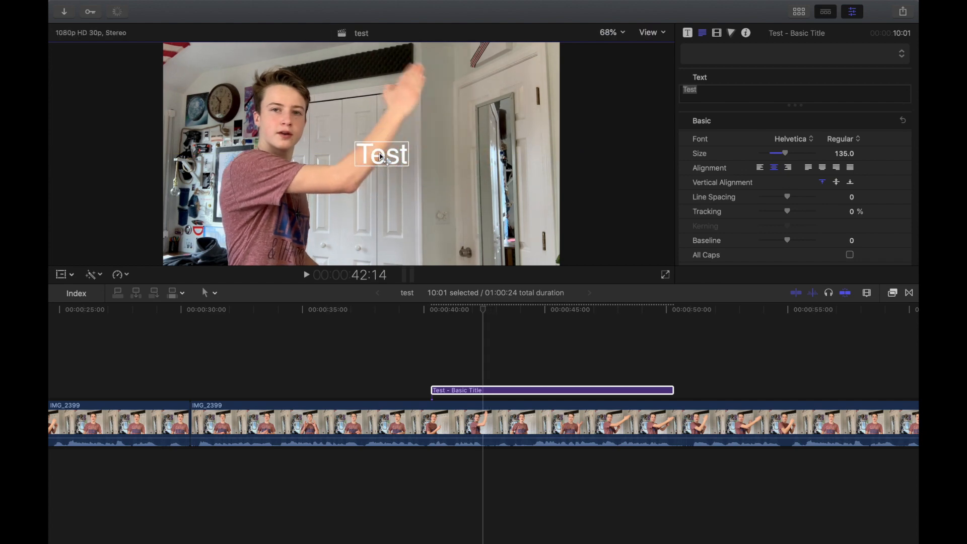
key(Right)
key(Right)
key(Right)
key(Right)
key(Right)
key(Right)
key(Right)
key(Right)
key(Right)
key(Right)
key(Right)
key(Right)
key(Right)
key(Right)
key(Right)
key(Right)
key(Right)
key(Right)
key(Right)
key(Right)
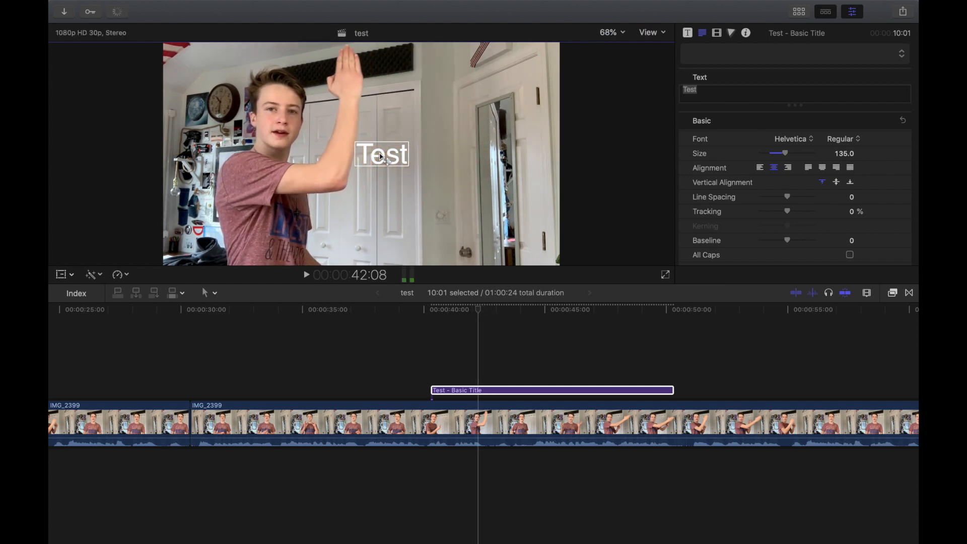
key(Left)
key(Left)
key(Left)
key(Left)
key(Left)
key(Left)
key(Left)
key(Left)
key(Left)
key(Left)
key(Left)
key(Left)
key(Left)
key(Left)
key(Left)
key(Left)
key(Left)
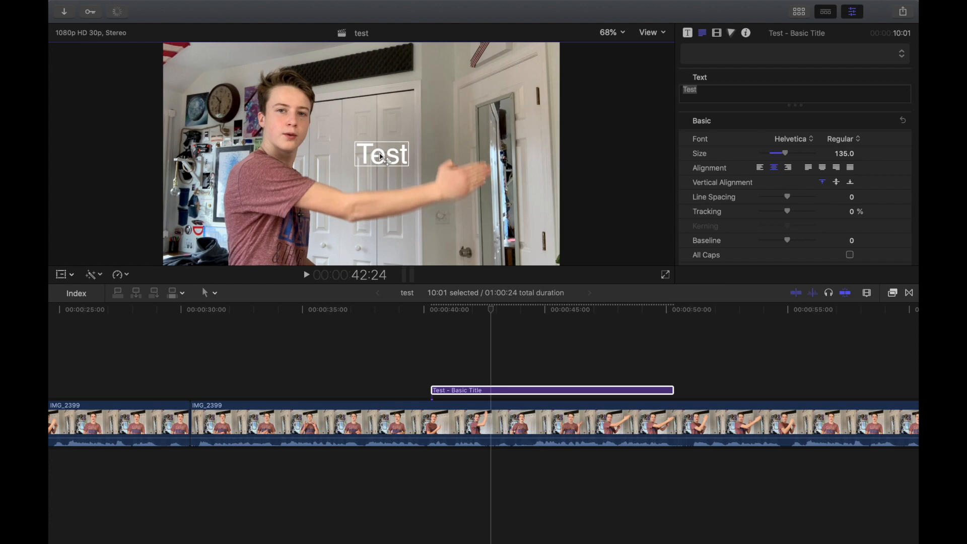
key(Left)
key(Left)
key(Left)
key(Left)
key(Left)
key(Left)
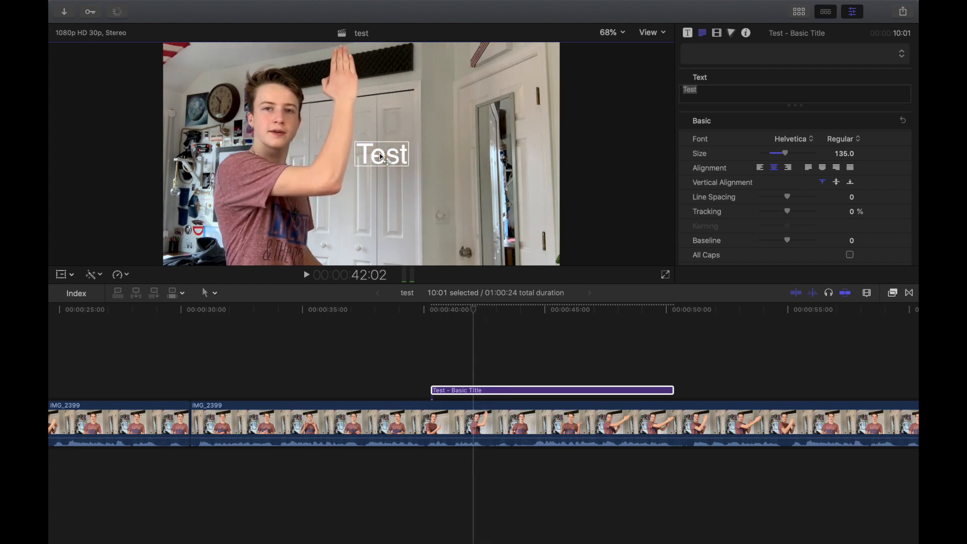
Step: Play the start of the Test title and extend its beginning slightly earlier, to a duration of 10:05
click(476, 345)
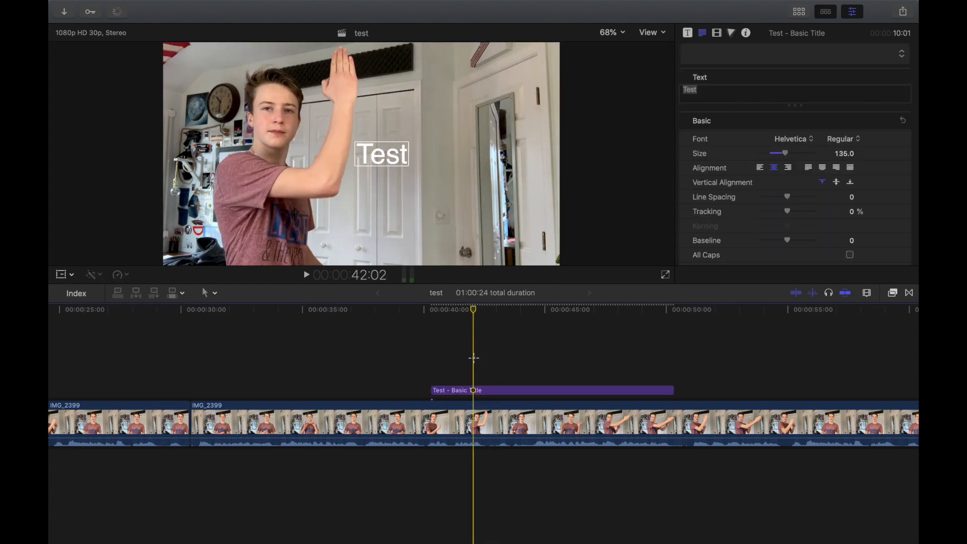
click(421, 405)
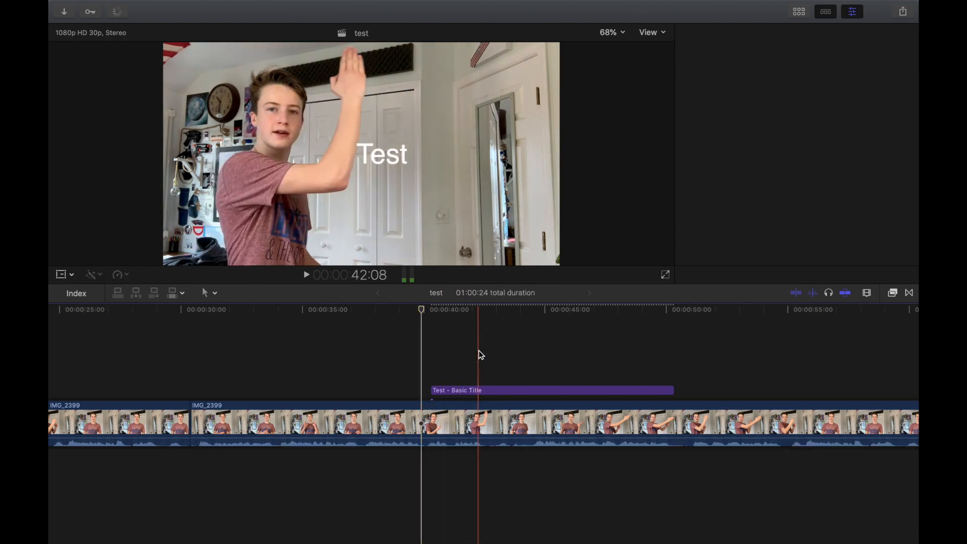
click(478, 349)
key(space)
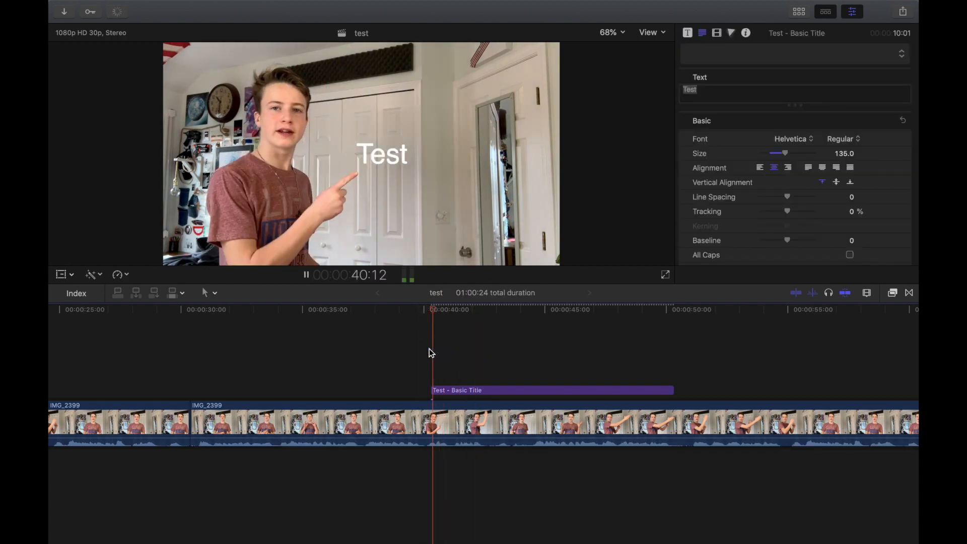
key(space)
drag(433, 390, 429, 390)
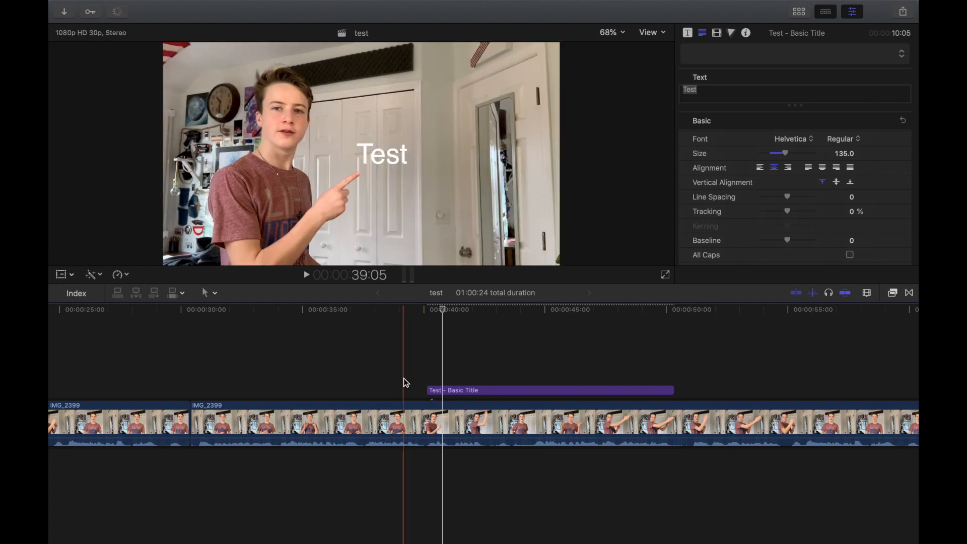
Step: Play back from about 39:05 to check the title's appearance against the pointing gesture
click(403, 377)
key(space)
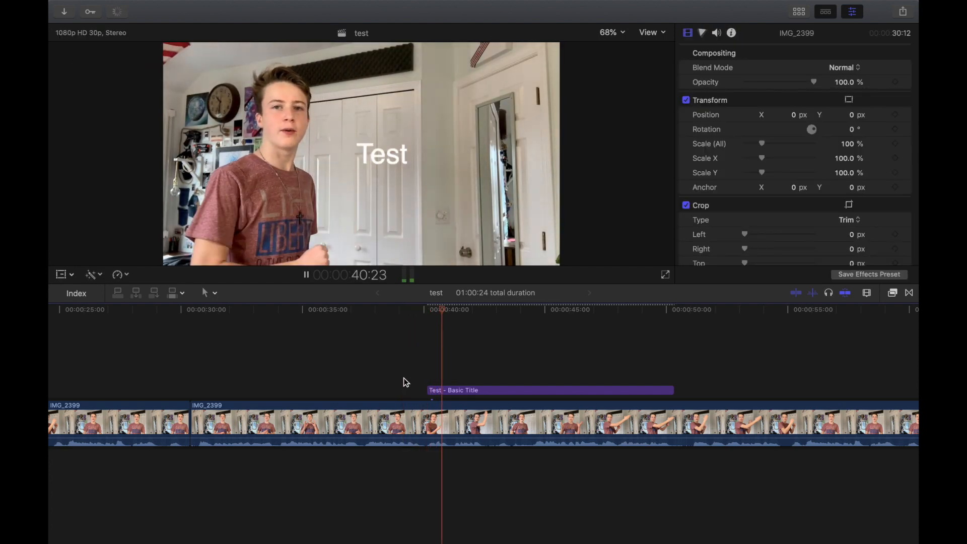
key(space)
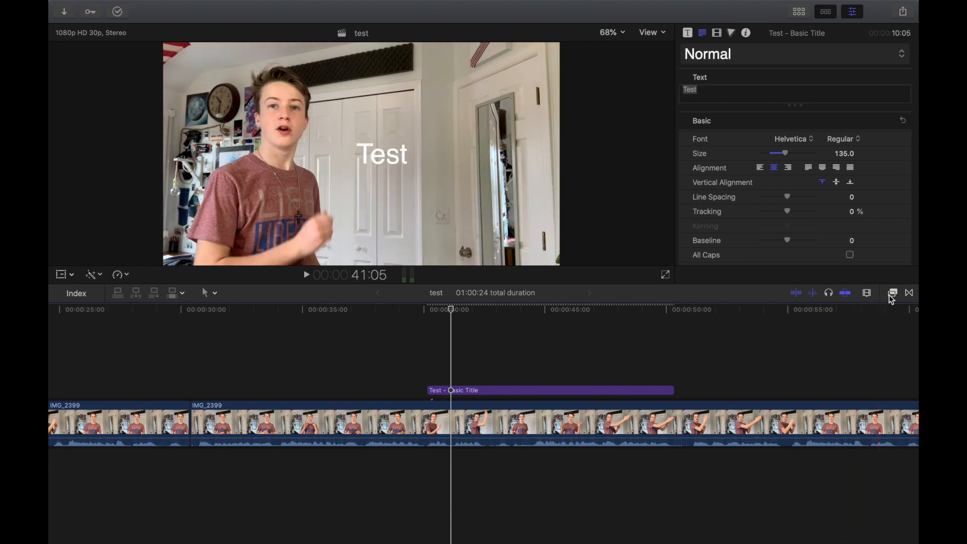
Step: Apply the Draw Mask effect from the Masks category to the Test title
click(889, 295)
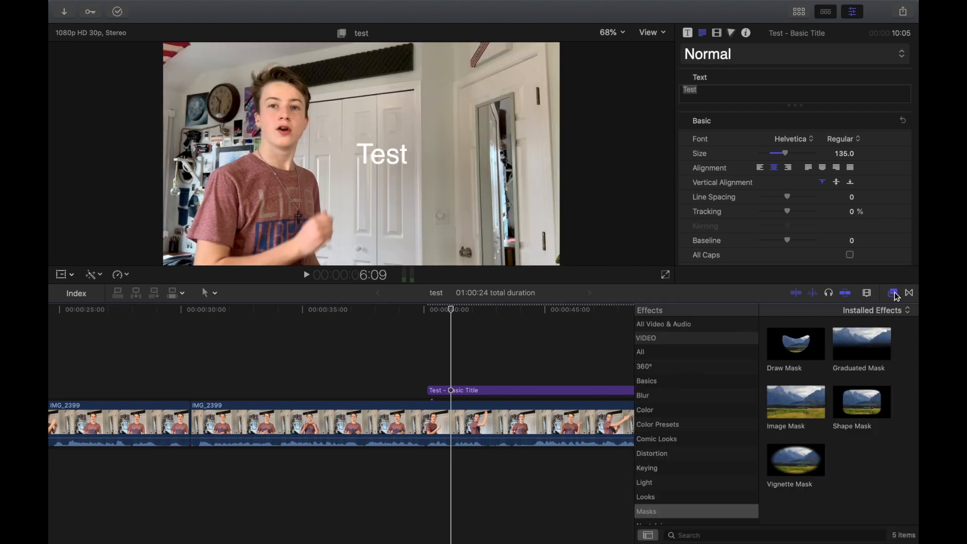
scroll(705, 380, down, 5)
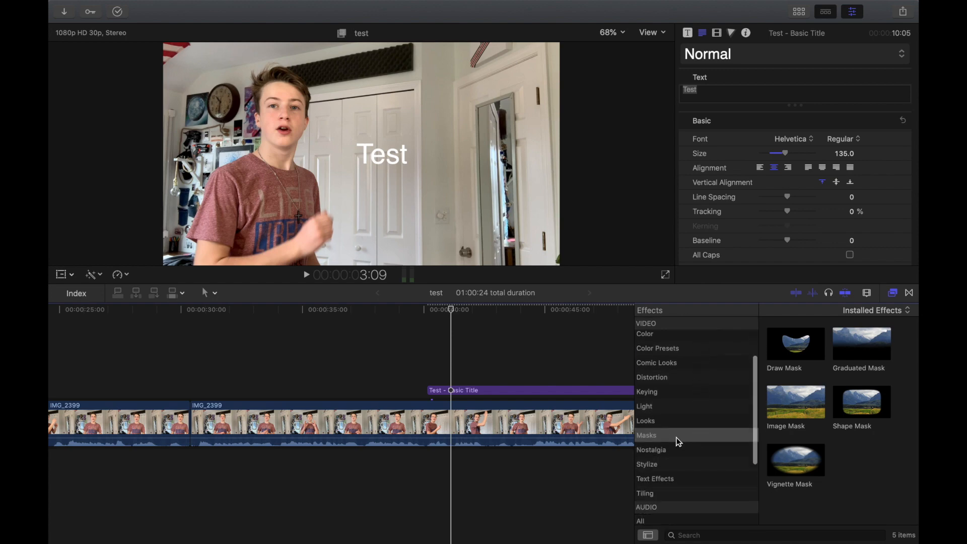
click(678, 436)
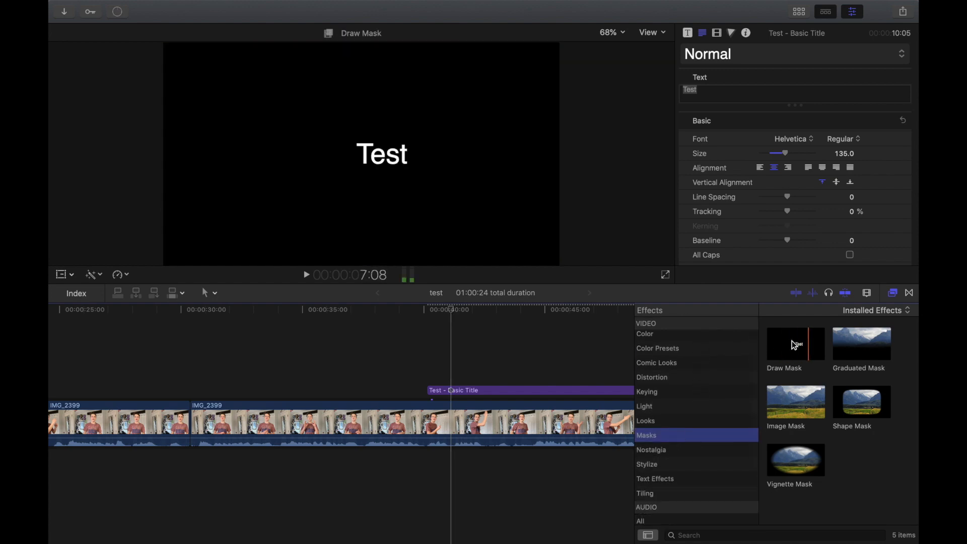
drag(803, 342, 604, 388)
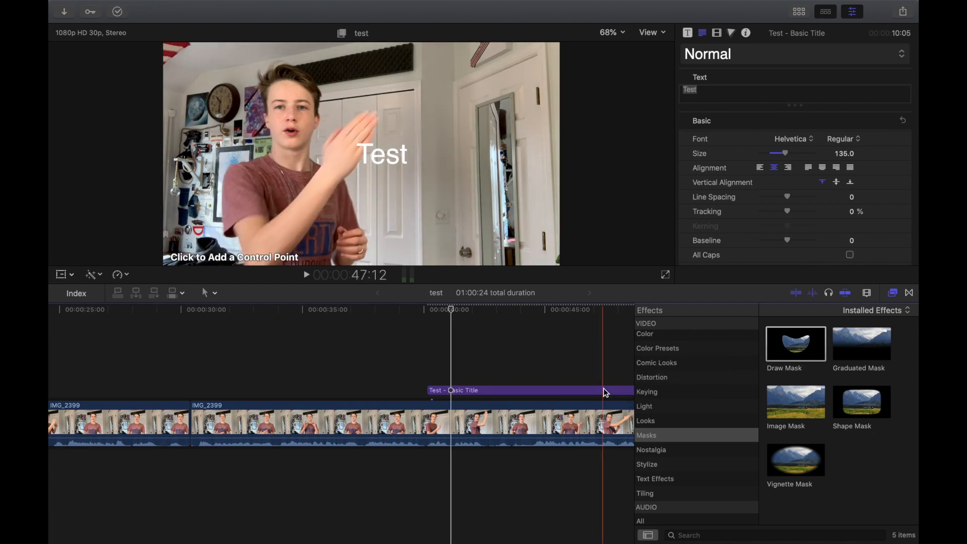
click(892, 295)
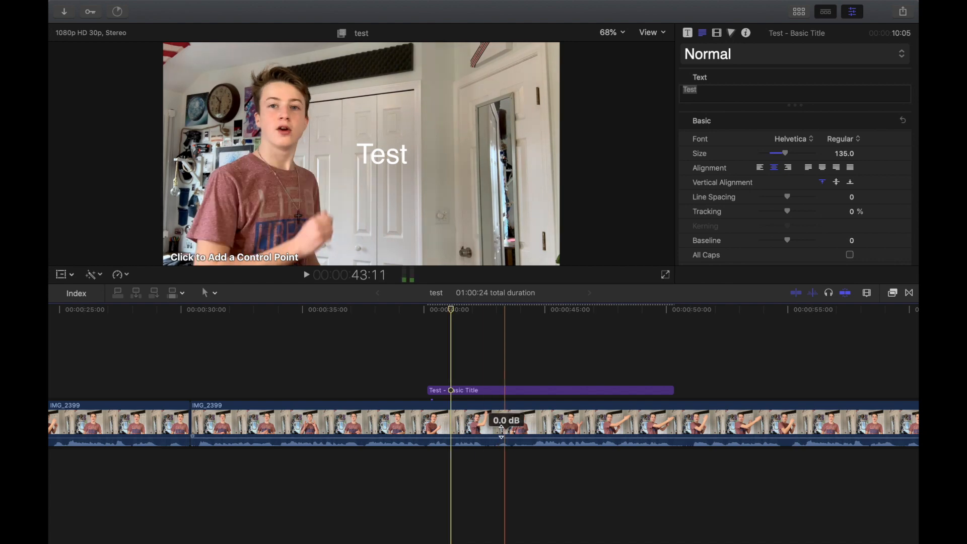
Step: Play up to the hand swipe and step to frame 42:06, just before the raised forearm crosses the Test title
key(space)
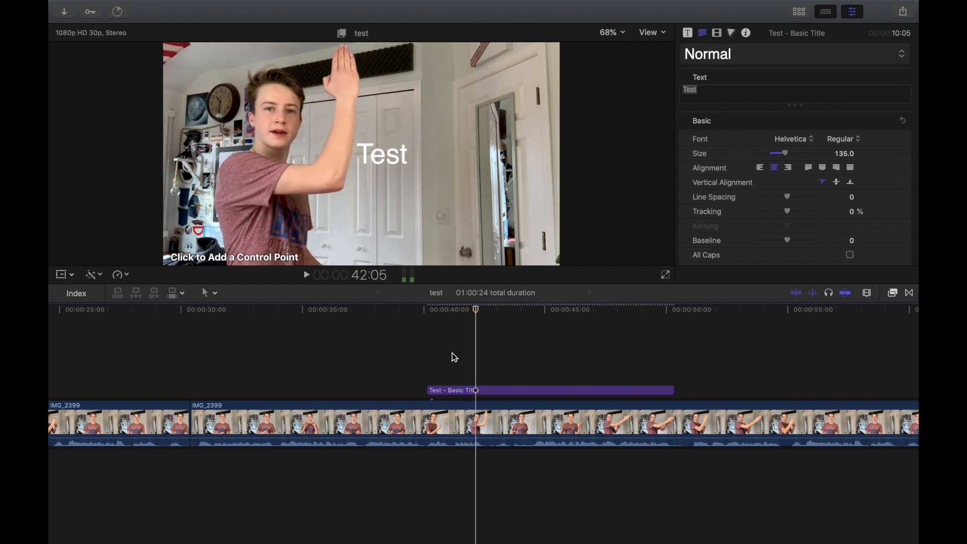
key(Right)
key(Left)
key(Left)
key(Left)
key(Left)
key(Left)
key(Left)
key(Left)
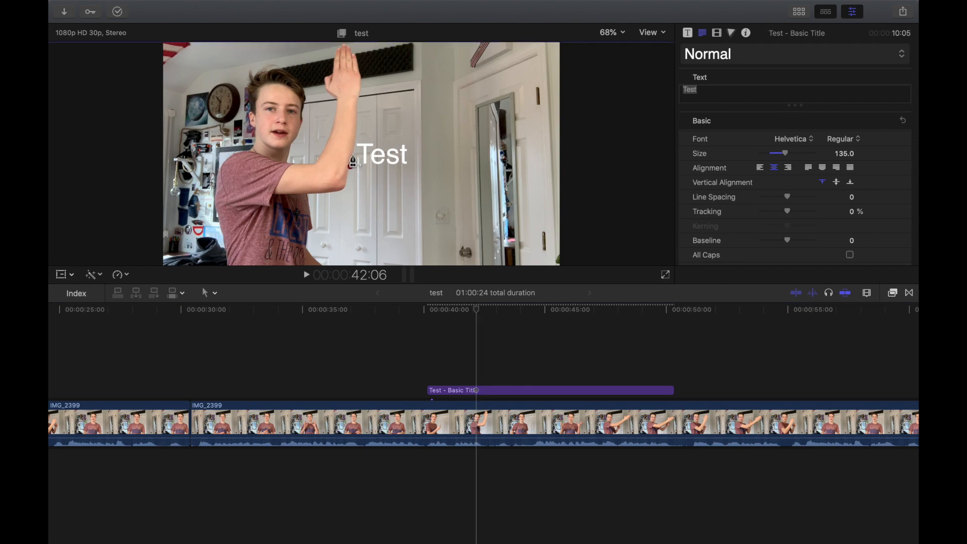
Step: Draw a closed mask around the presenter's raised forearm at 42:06, with control points along both edges from elbow to wrist
click(355, 138)
click(358, 120)
click(357, 105)
click(336, 103)
click(334, 118)
click(331, 132)
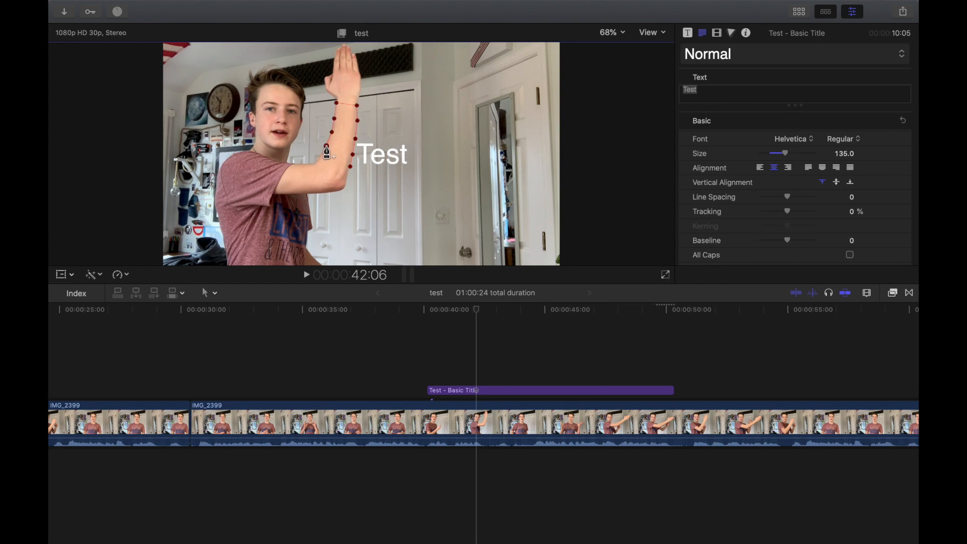
click(327, 146)
click(319, 157)
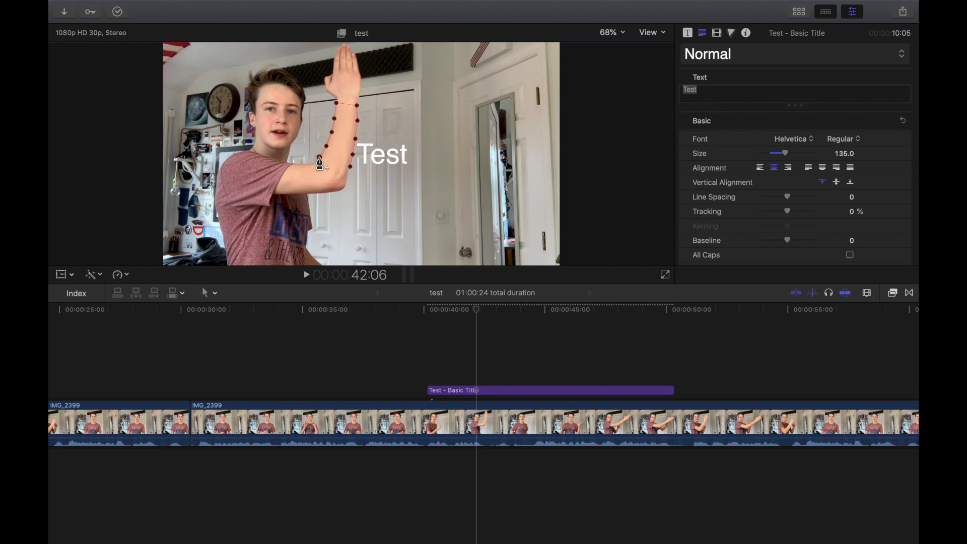
click(350, 167)
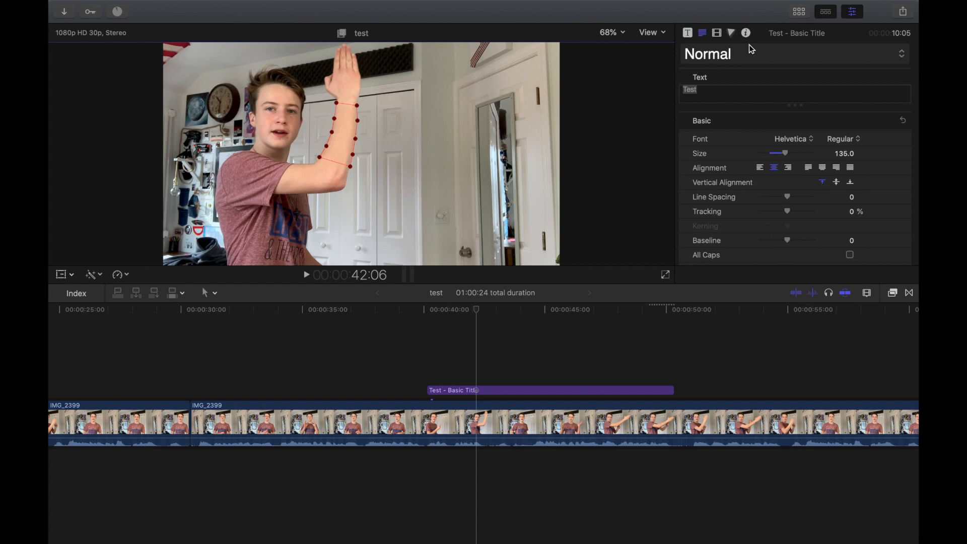
Step: Invert the Test title's Draw Mask and test it by pulling a forearm control point over the title and back
click(854, 17)
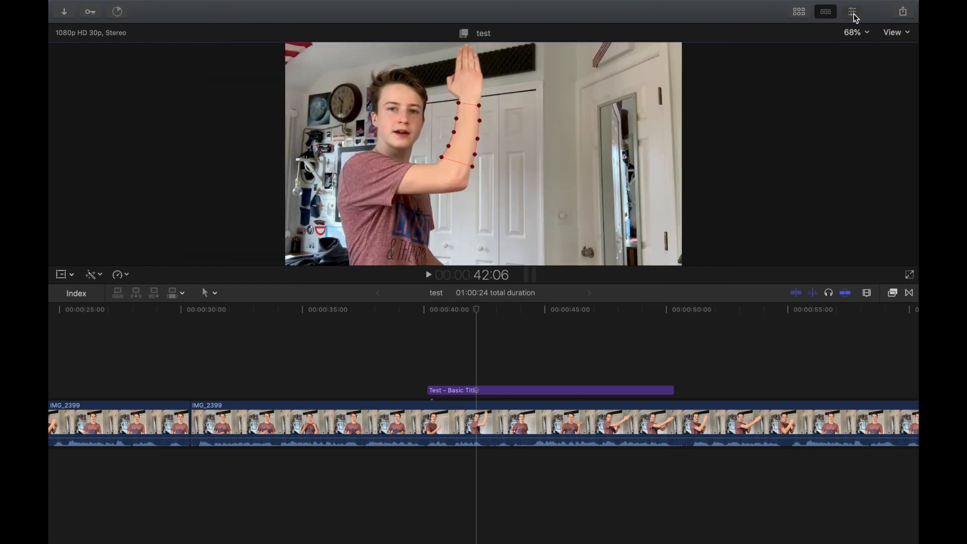
click(854, 17)
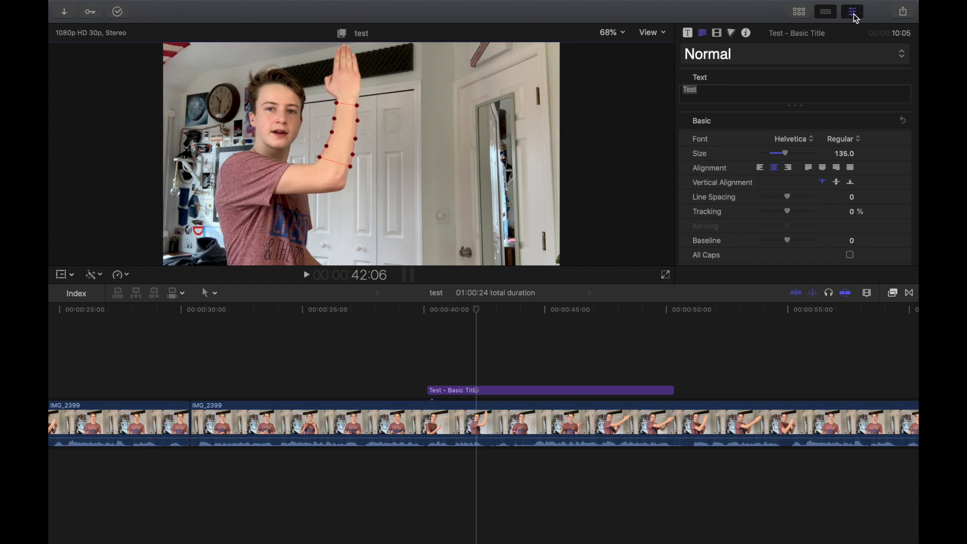
click(483, 391)
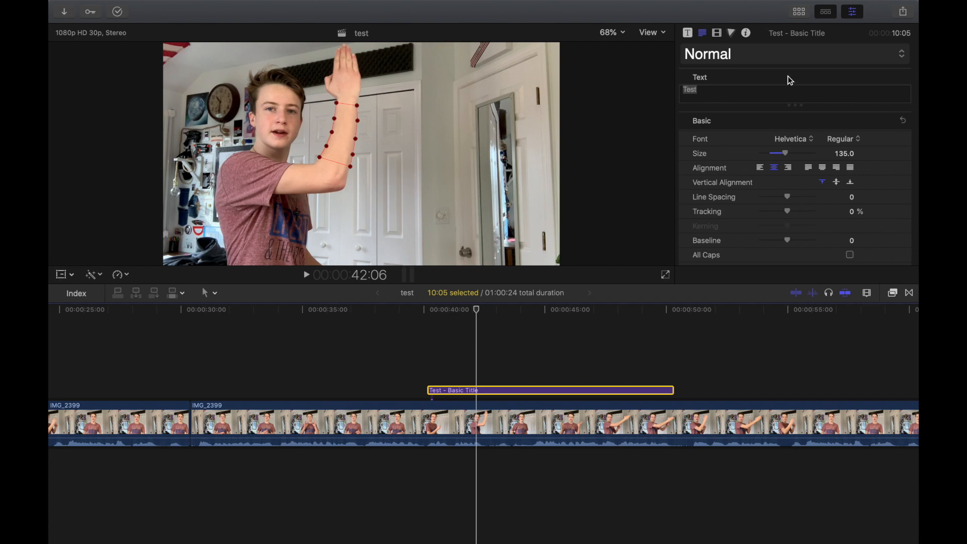
click(717, 33)
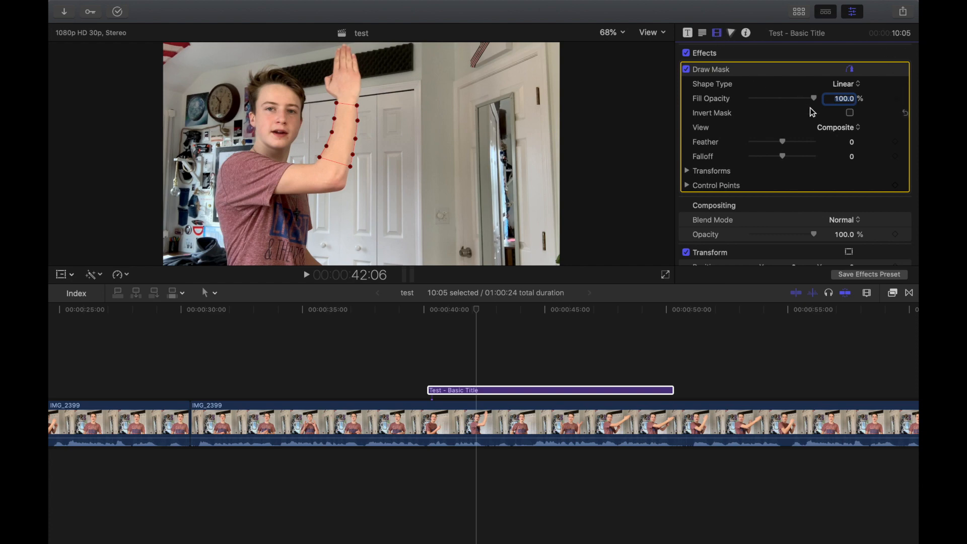
click(850, 113)
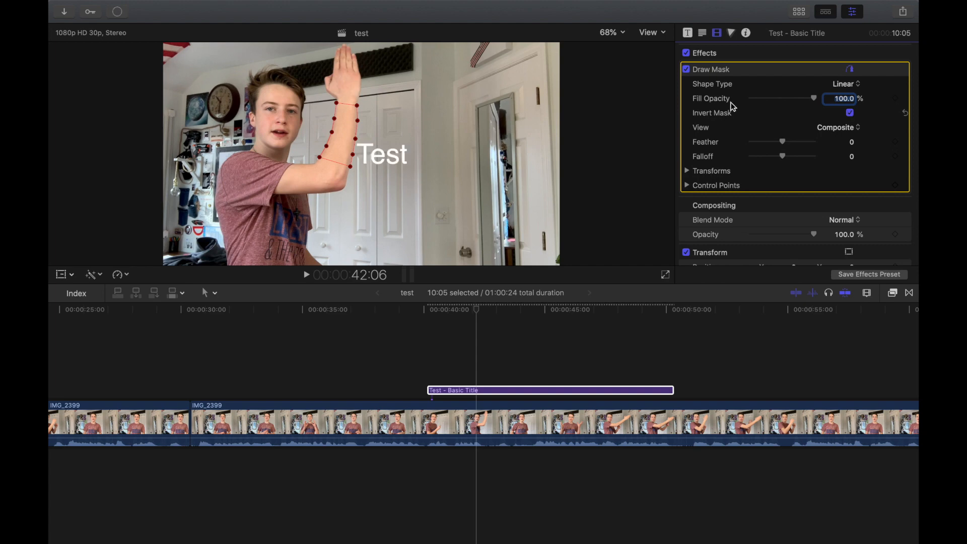
drag(356, 141, 411, 151)
drag(416, 198, 355, 141)
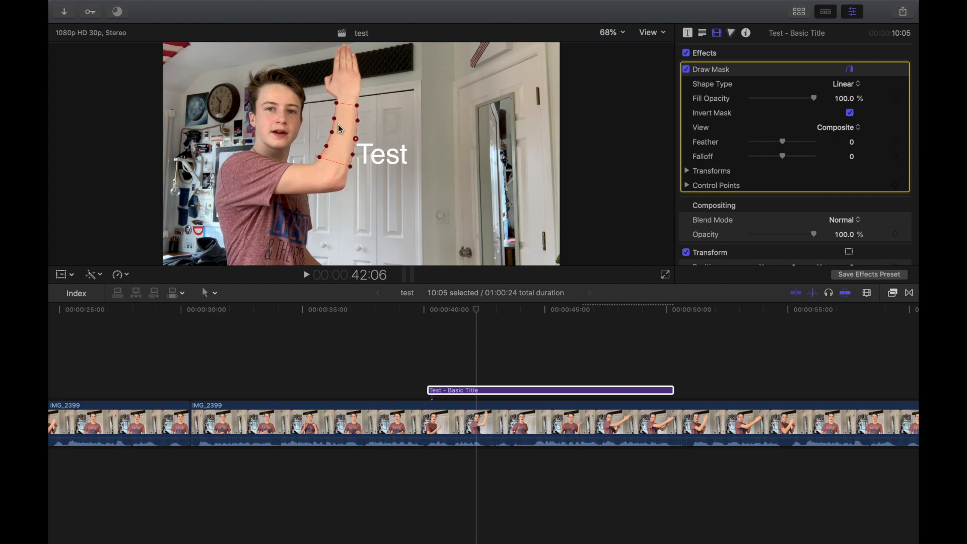
Step: Step through the swipe from 42:06 to 42:22 and back to compare the arm's movement with the mask
key(Right)
key(Right)
key(Right)
key(Right)
key(Right)
key(Right)
key(Right)
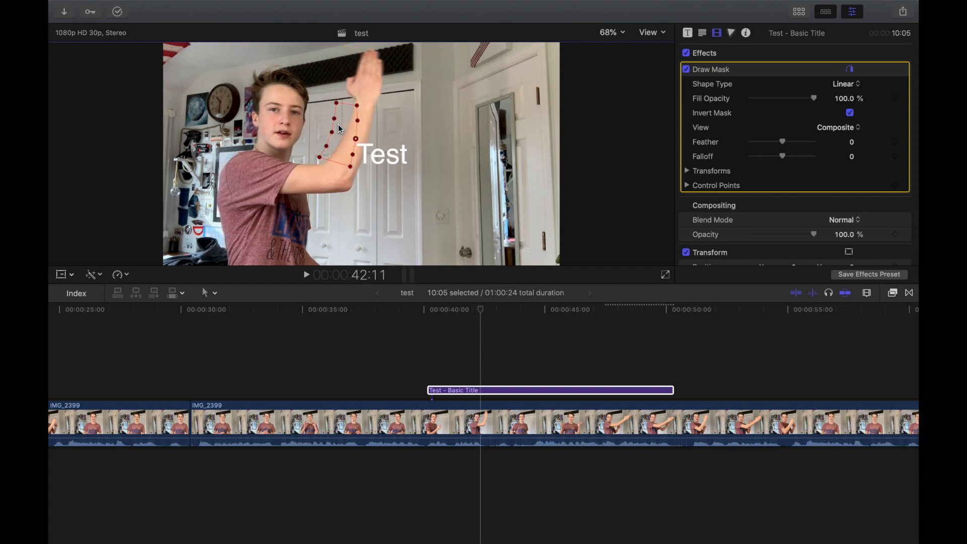
key(Right)
key(Right)
key(Right)
key(Right)
key(Right)
key(Right)
key(Right)
key(Right)
key(Right)
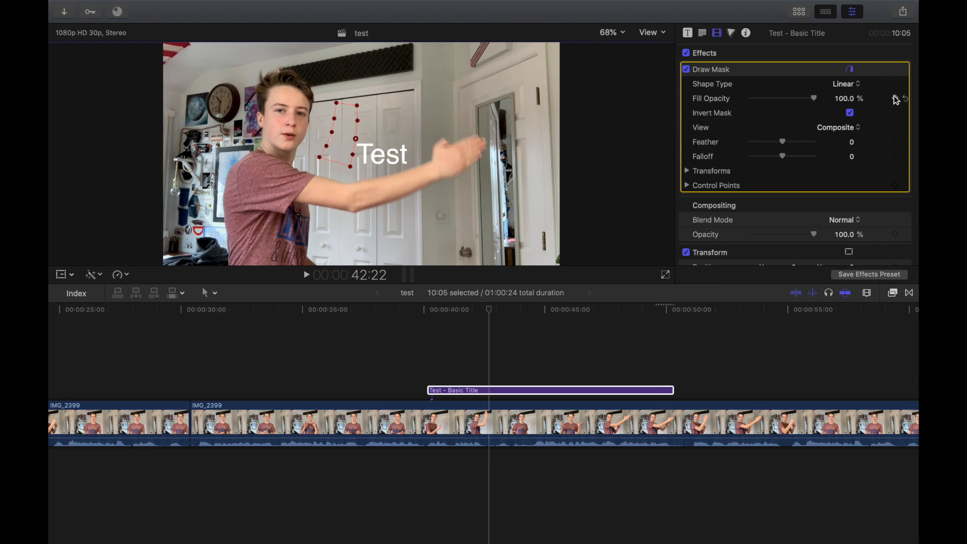
key(Left)
key(Left)
key(Left)
key(Left)
key(Left)
key(Left)
key(Left)
key(Left)
key(Left)
key(Left)
key(Left)
key(Left)
key(Left)
key(Left)
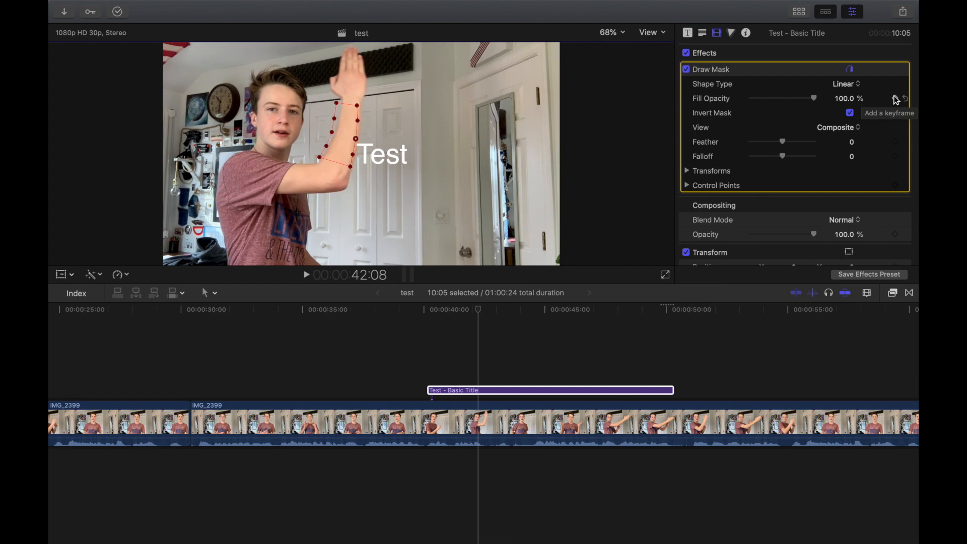
key(Left)
key(Left)
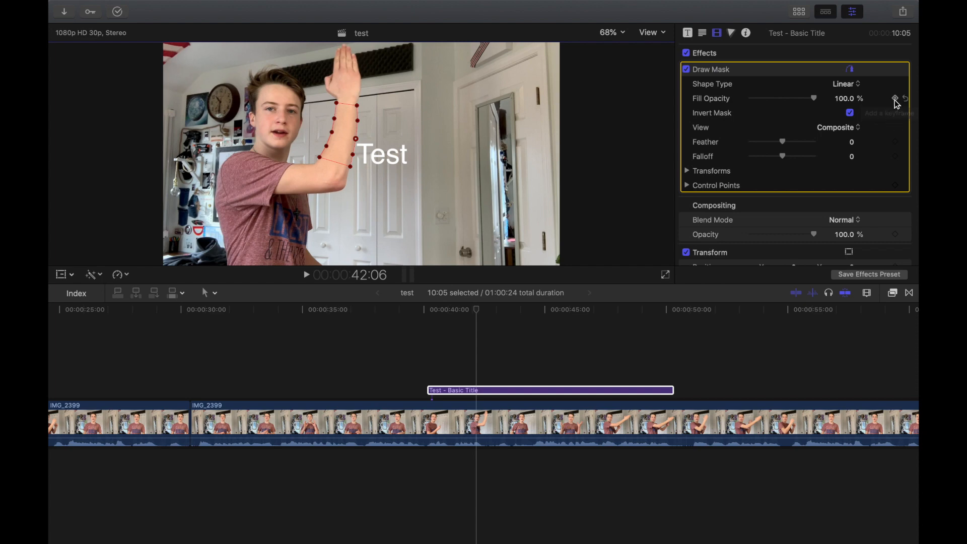
Step: Add keyframes at 42:06 for the Draw Mask's Fill Opacity, Position, Rotation, Scale and Control Points
click(895, 99)
click(687, 170)
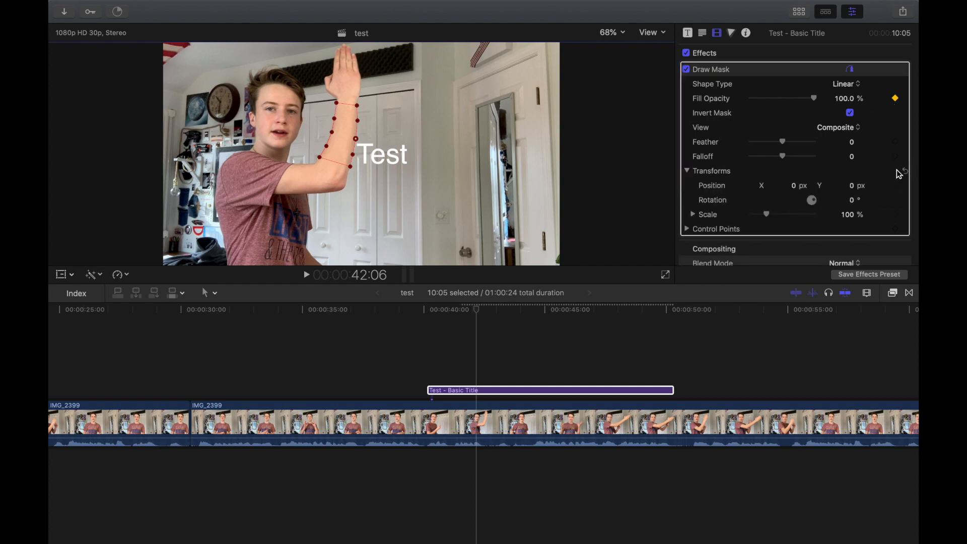
click(894, 186)
click(895, 185)
click(895, 200)
click(895, 215)
click(687, 229)
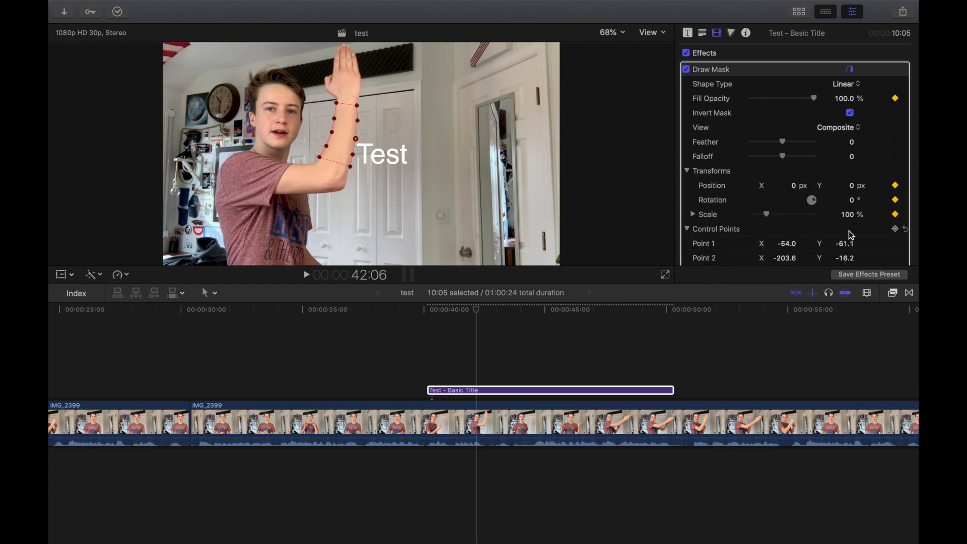
scroll(856, 229, down, 1)
scroll(808, 230, up, 1)
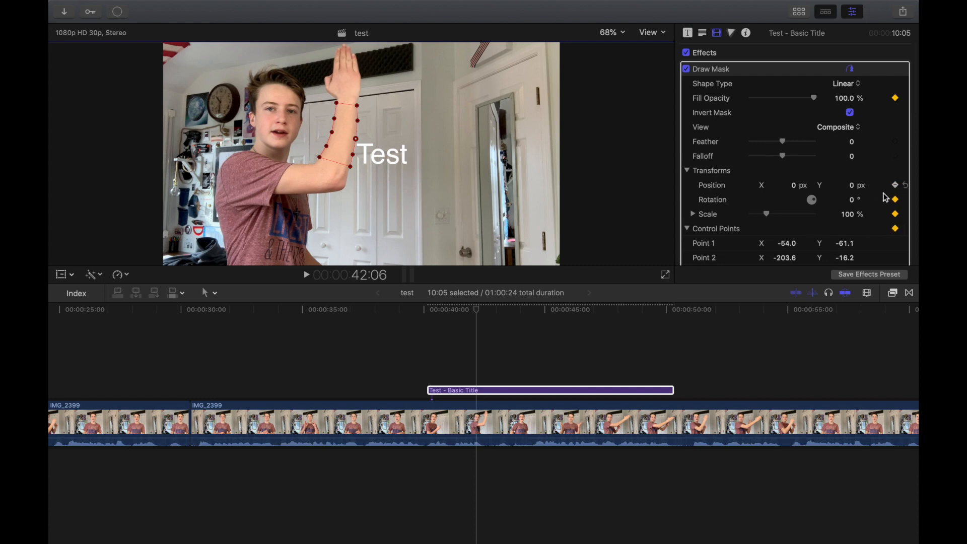
click(895, 229)
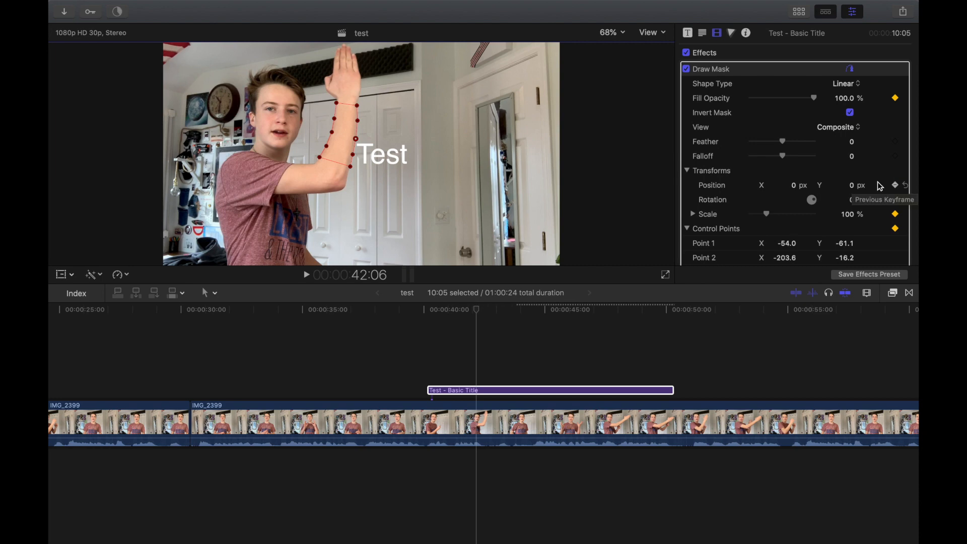
click(895, 185)
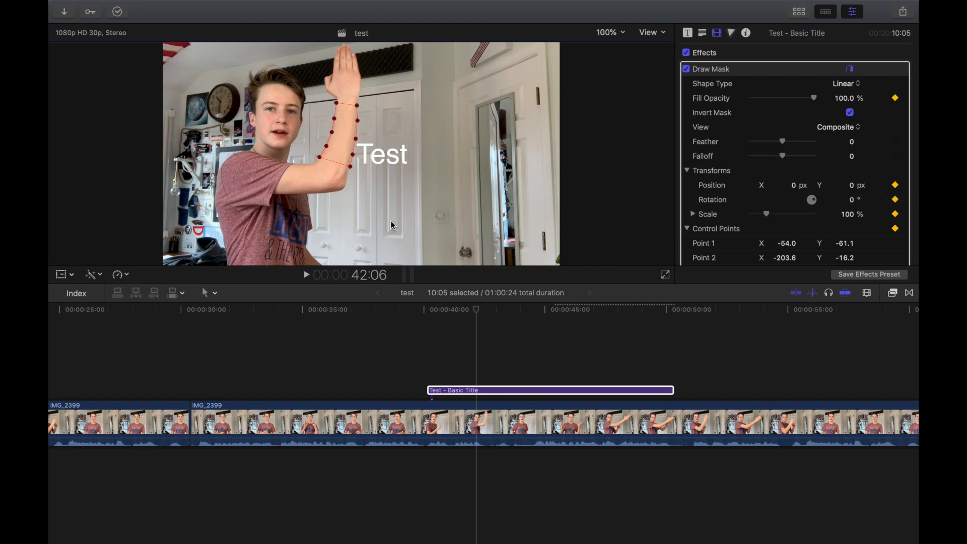
Step: At 42:07, shift the mask's control point beside the title's T slightly outward onto the forearm's edge
key(super+equal)
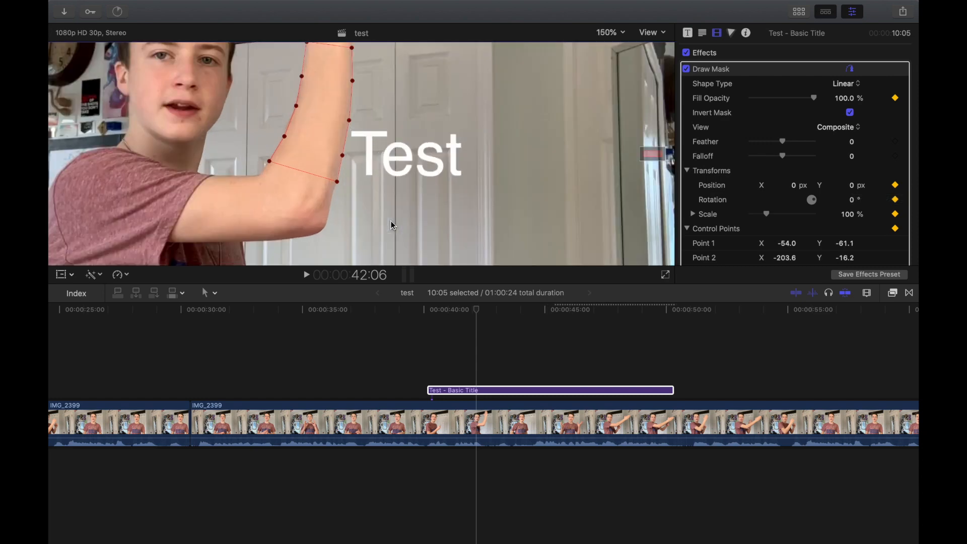
click(609, 26)
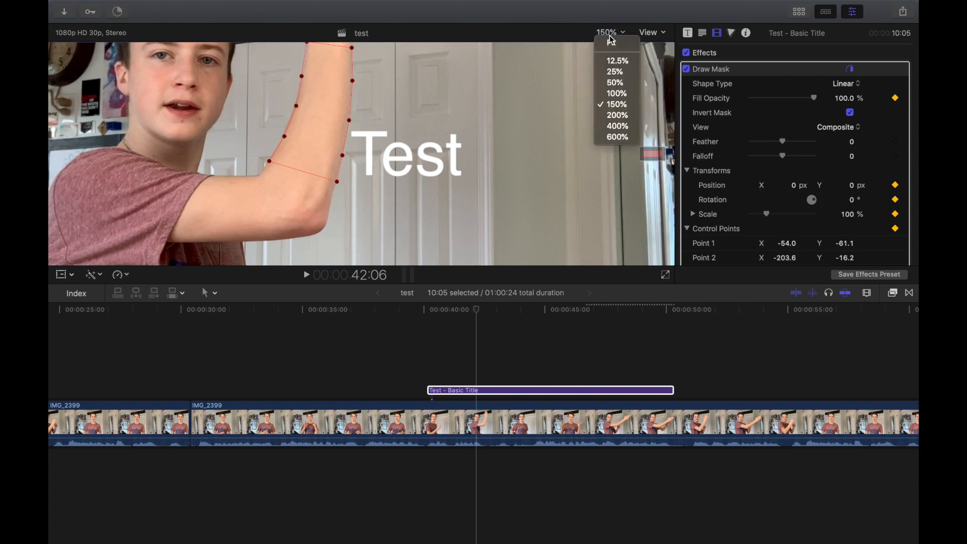
click(615, 114)
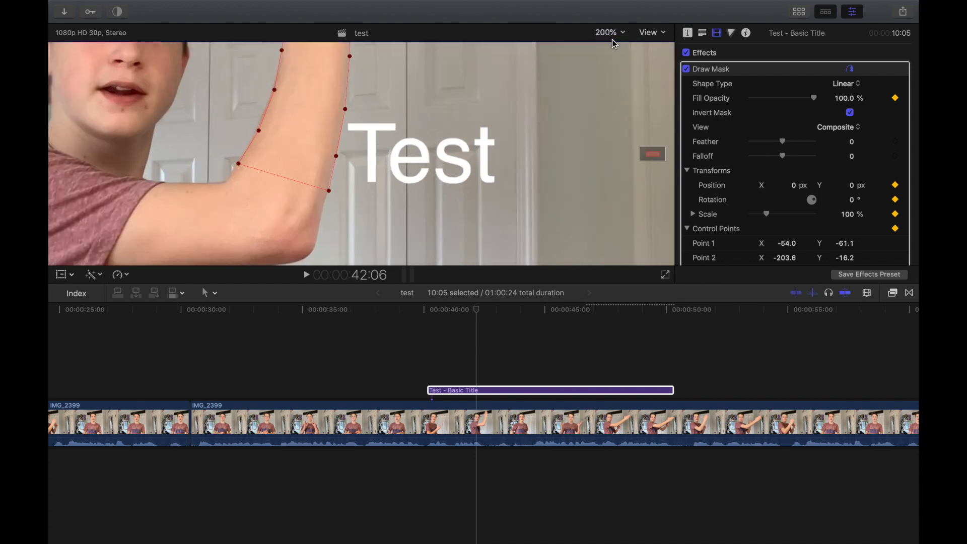
click(610, 33)
click(612, 107)
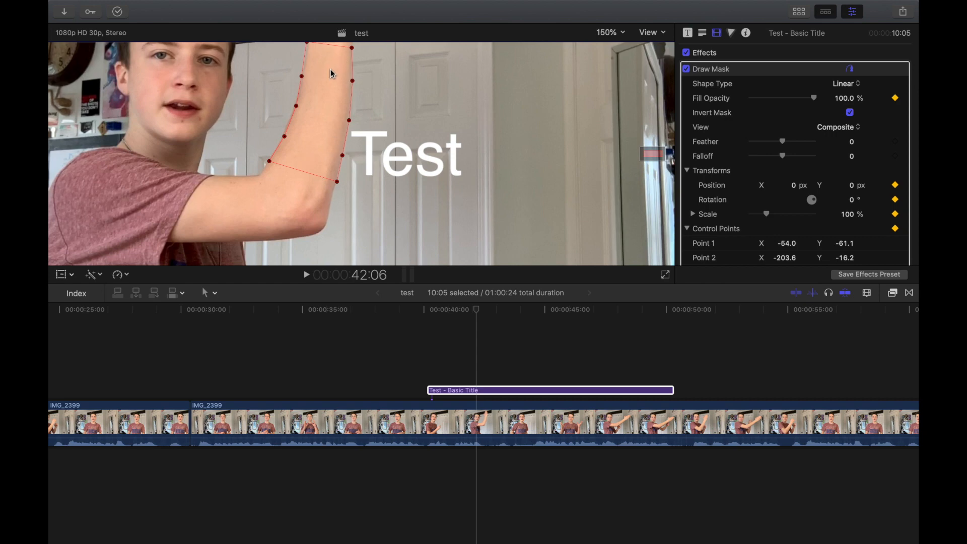
key(Right)
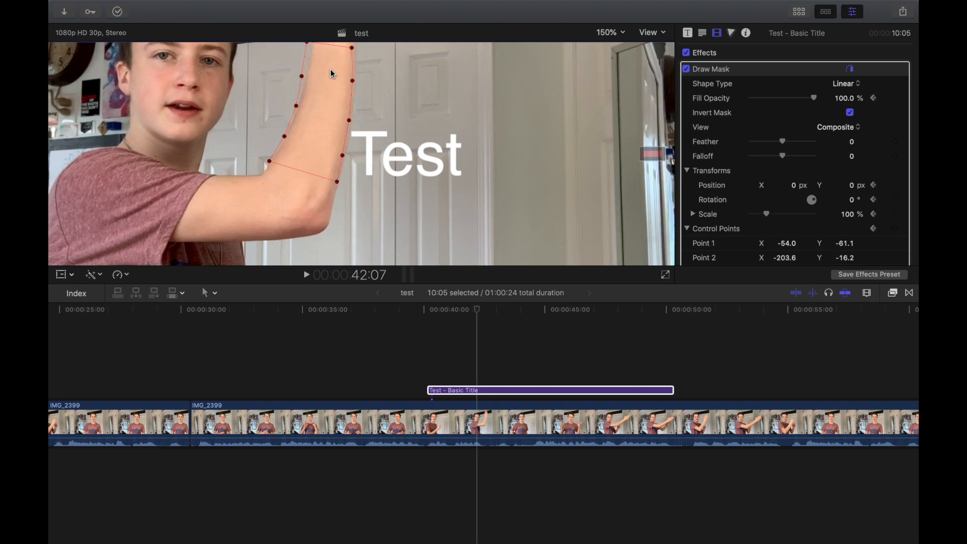
drag(349, 120, 353, 121)
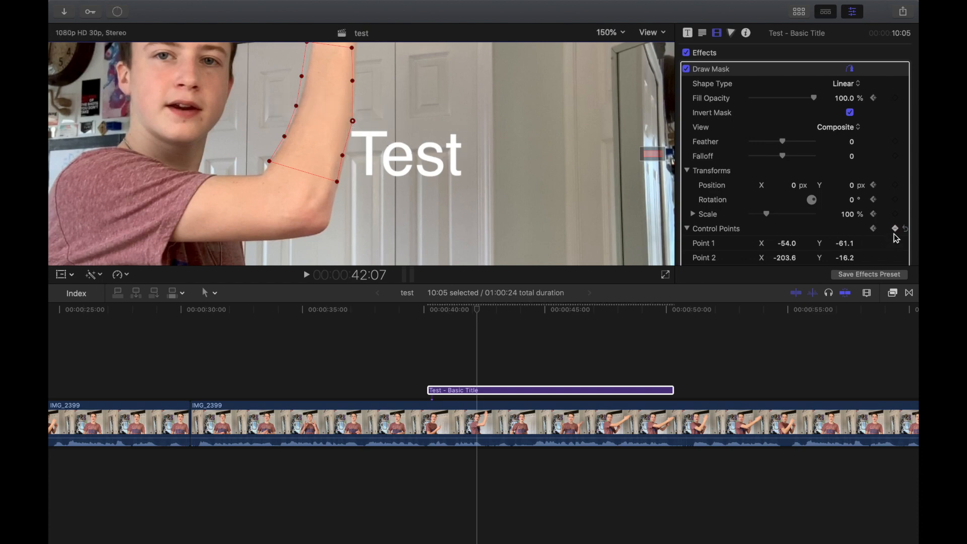
Step: Pull Control Point 10 far across the title at 42:07 and compare the mask shape with frame 42:06
click(343, 156)
drag(344, 157, 524, 191)
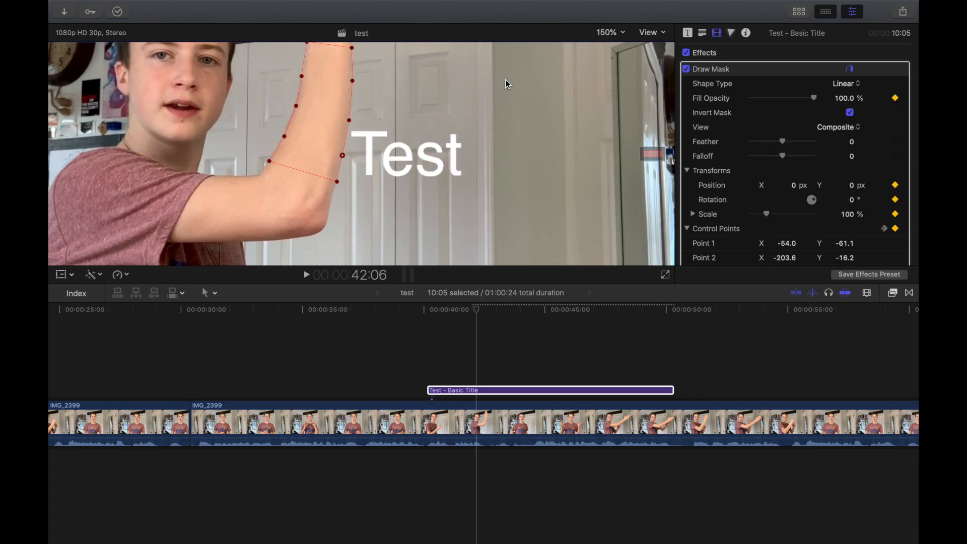
key(Left)
key(Right)
key(Left)
key(Right)
key(Left)
key(Right)
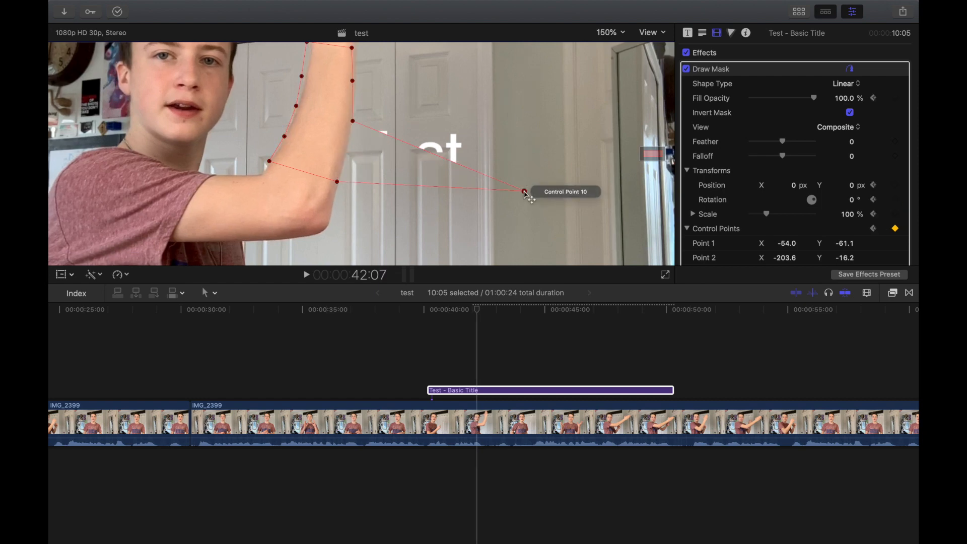
Step: Place Control Point 10 on the forearm's edge at 42:07 and advance to 42:08
drag(522, 190, 345, 160)
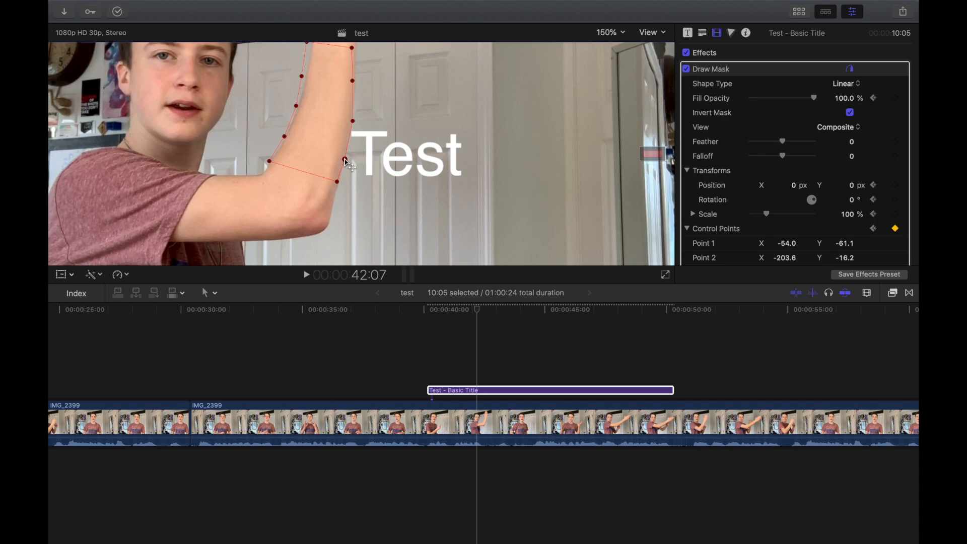
key(Right)
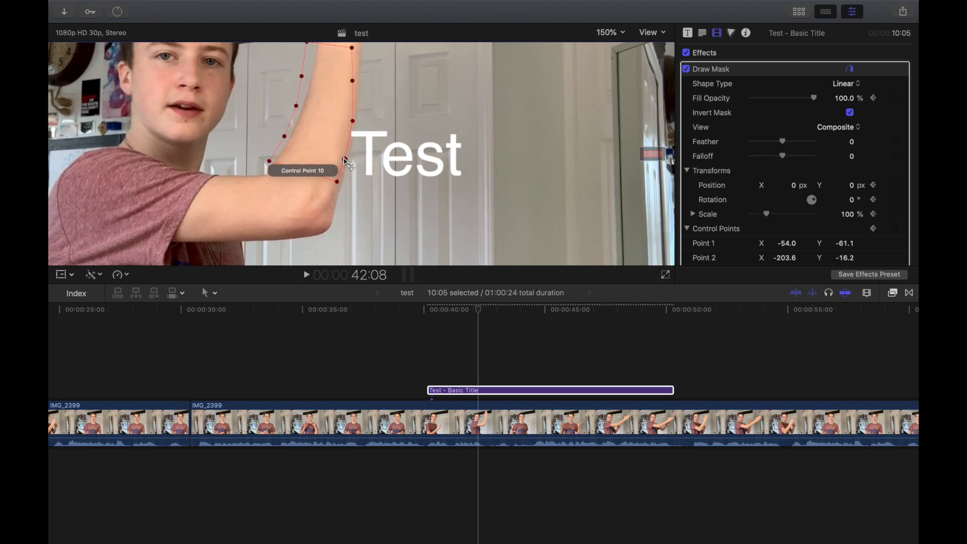
Step: At 42:08, move Control Points 10, 9, 8 and the point above them outward onto the forearm's outer edge
drag(345, 160, 348, 163)
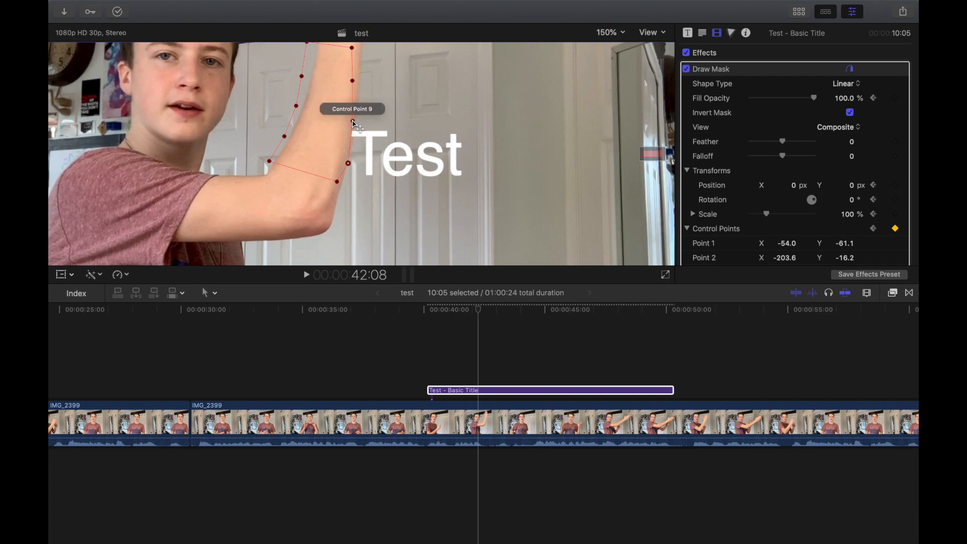
click(353, 121)
drag(356, 120, 357, 122)
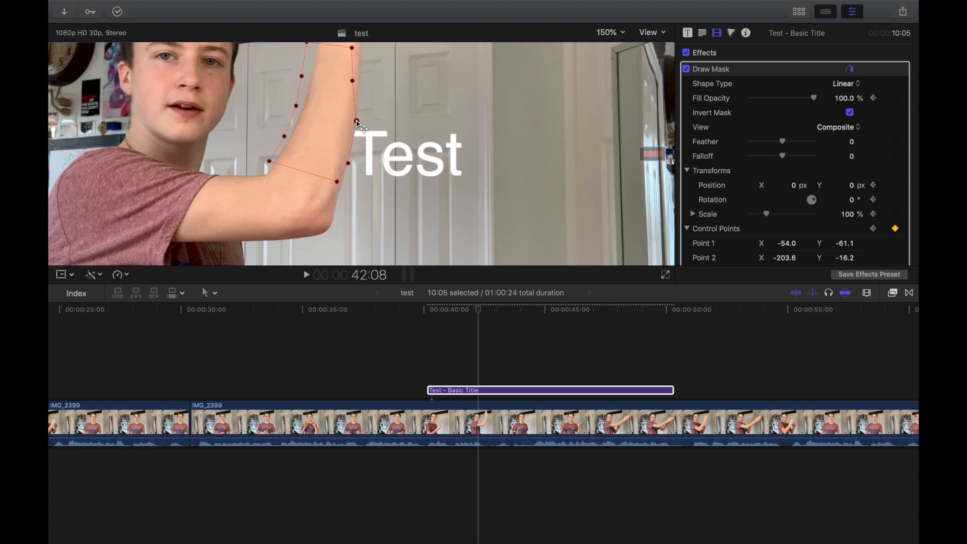
click(353, 81)
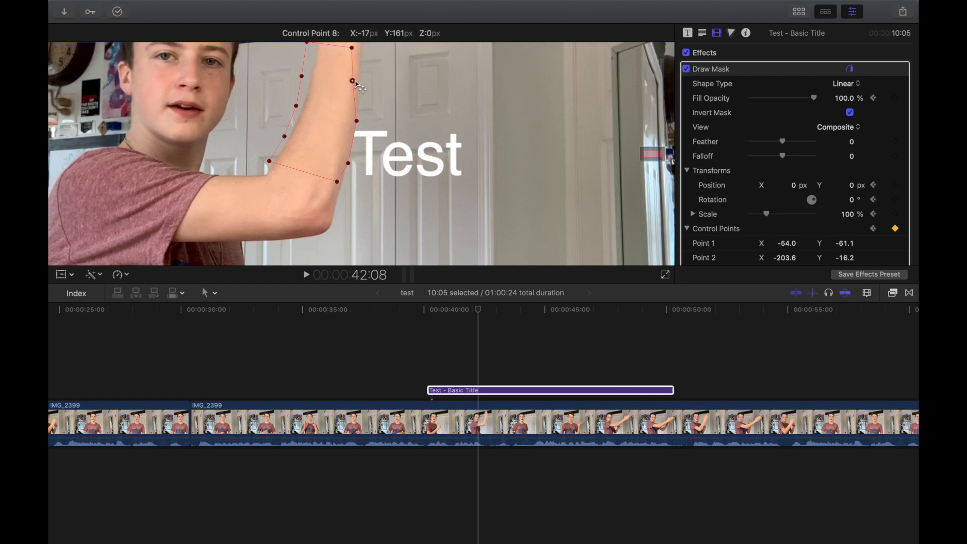
drag(355, 82, 363, 84)
drag(352, 47, 360, 56)
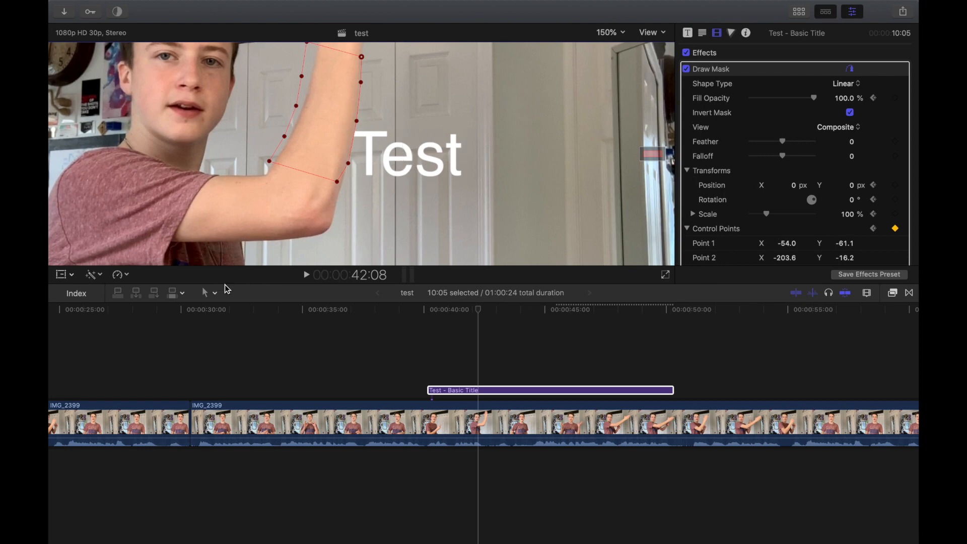
Step: Move Control Point 1 to X -42.8, Y -69.6 at 42:08 and switch to the Position tool
click(211, 292)
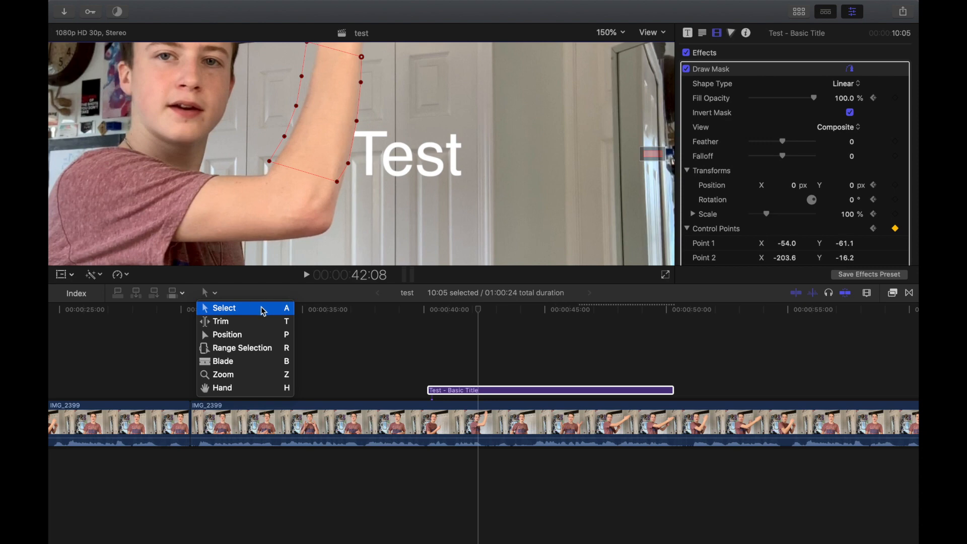
click(344, 188)
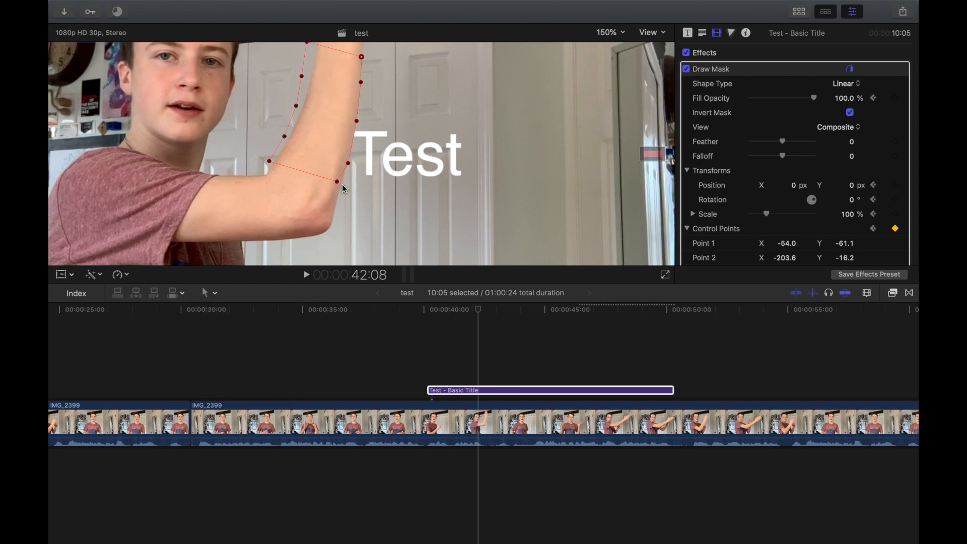
drag(337, 182, 342, 185)
click(209, 293)
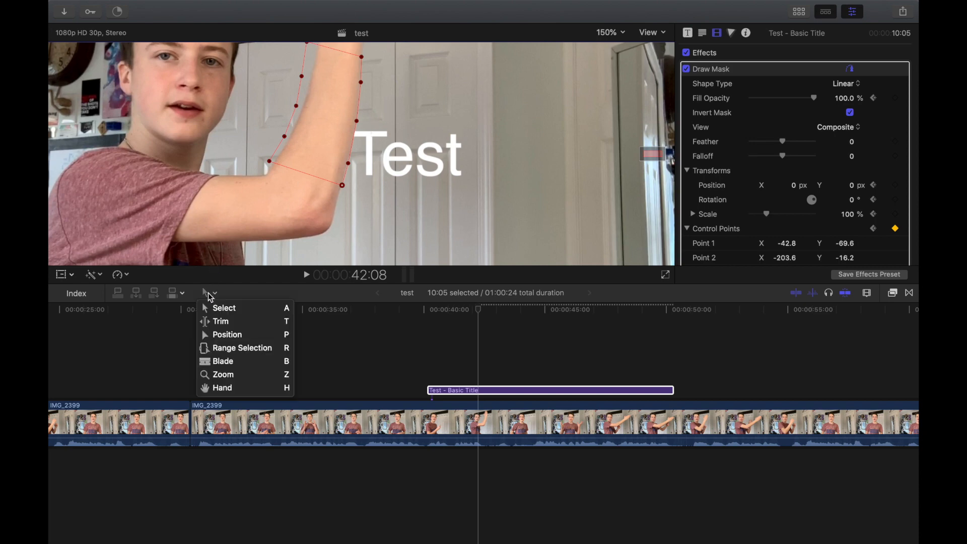
click(255, 334)
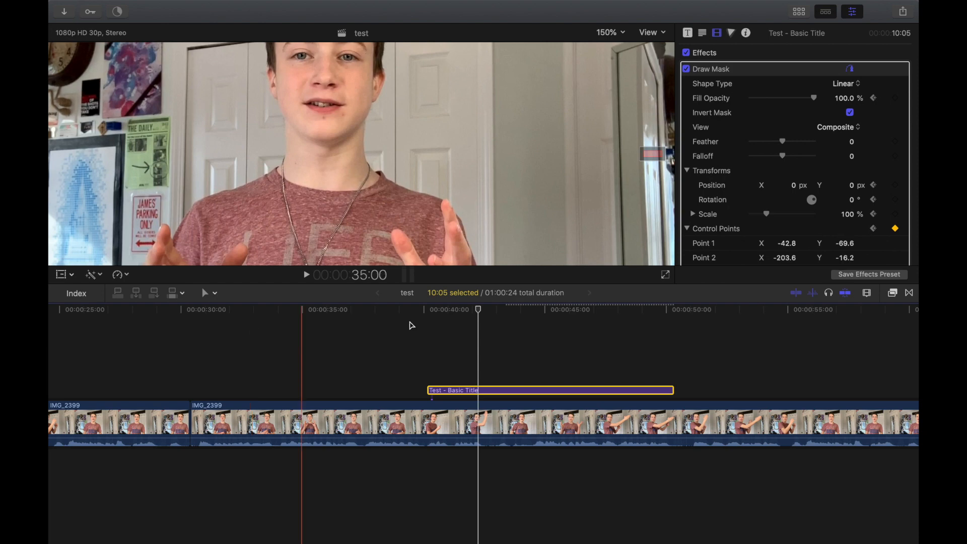
double_click(401, 160)
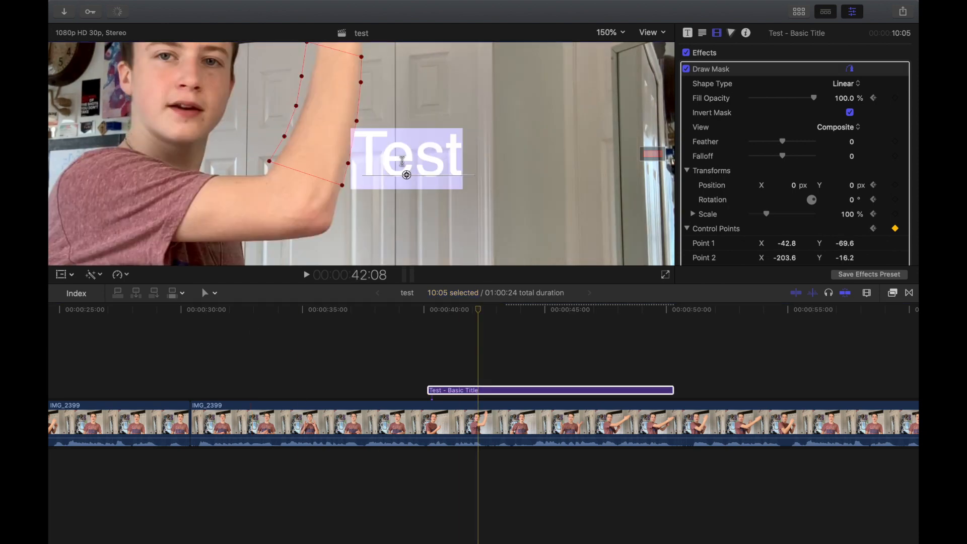
click(461, 193)
click(466, 309)
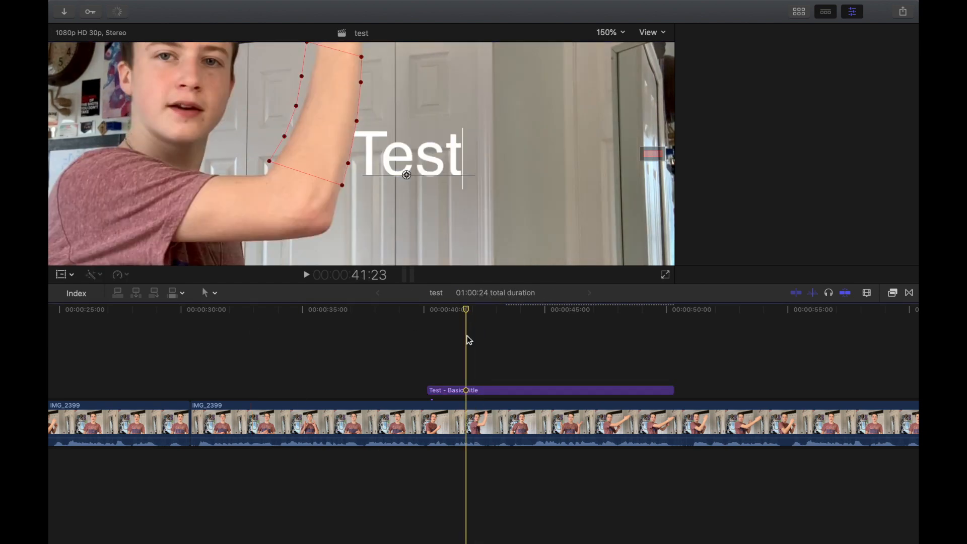
click(426, 169)
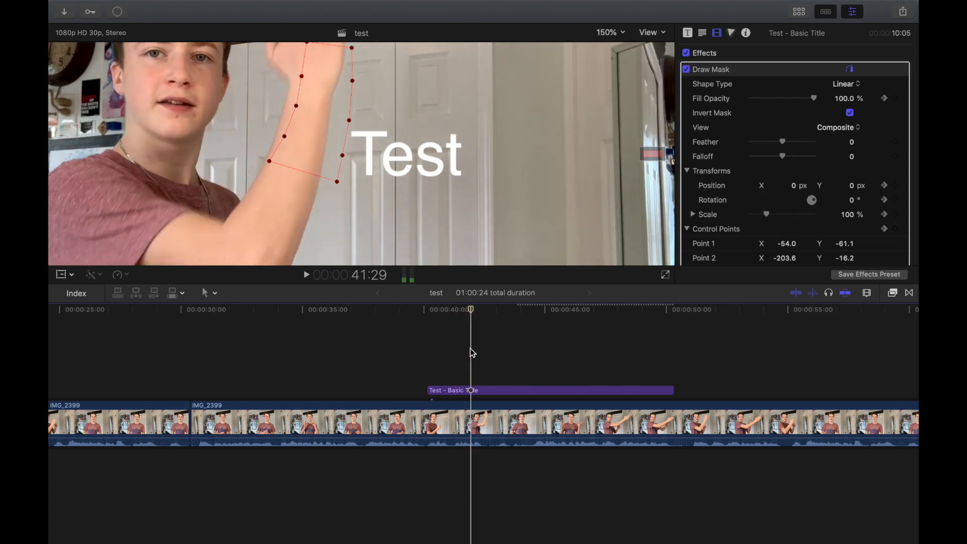
Step: Return to frame 42:07 and nudge Control Point 9 at the forearm's edge above the title's T
key(Left)
key(Left)
key(Left)
key(Left)
key(Left)
key(Left)
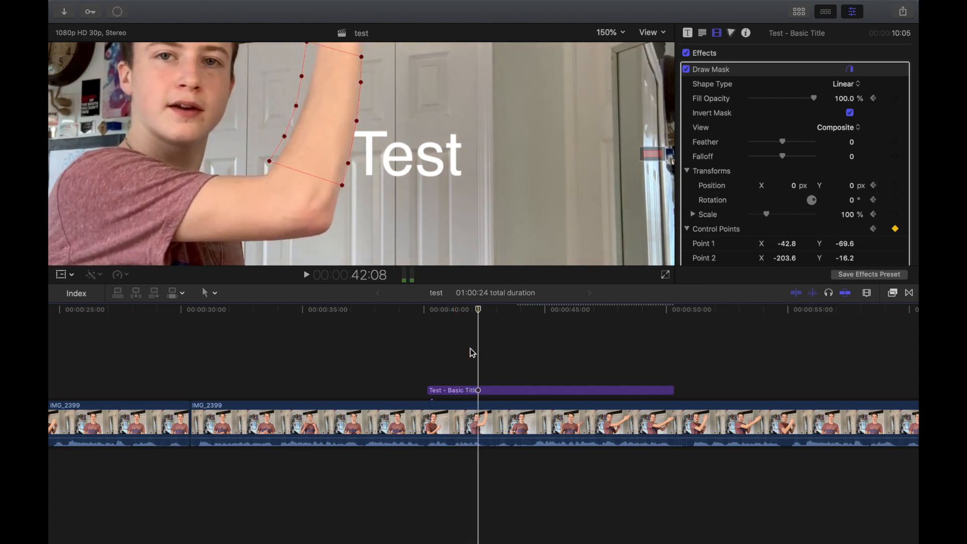
key(Right)
key(Right)
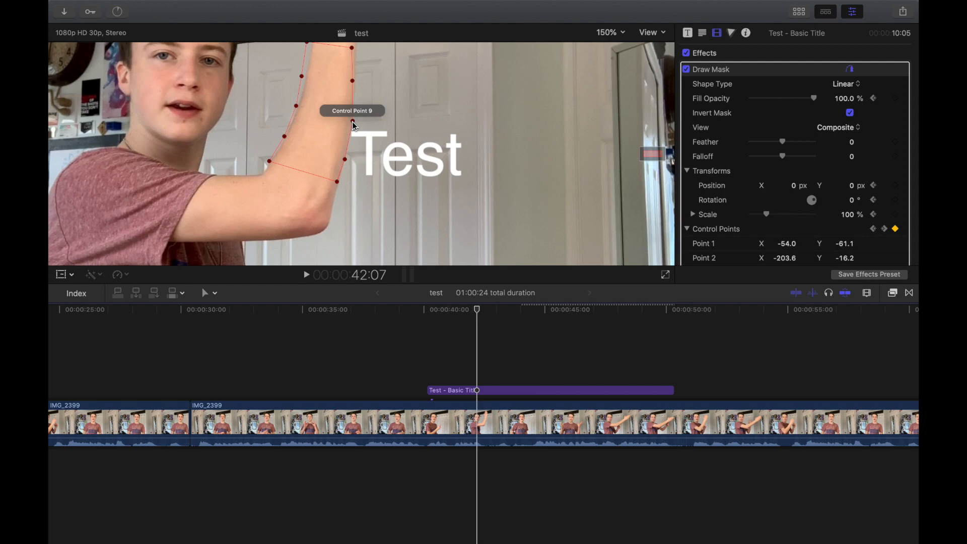
mouse_move(353, 122)
mouse_down()
mouse_move(375, 146)
mouse_move(353, 122)
mouse_up()
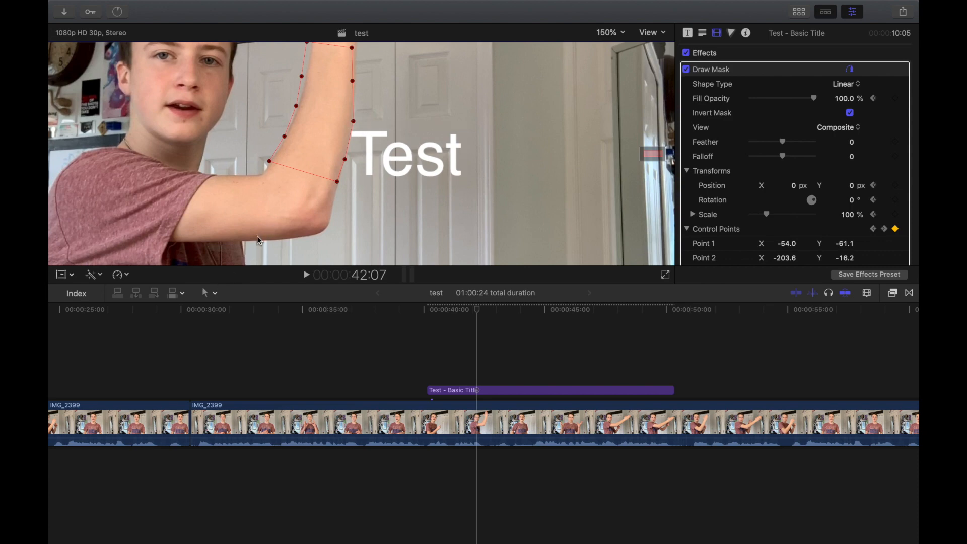
click(208, 293)
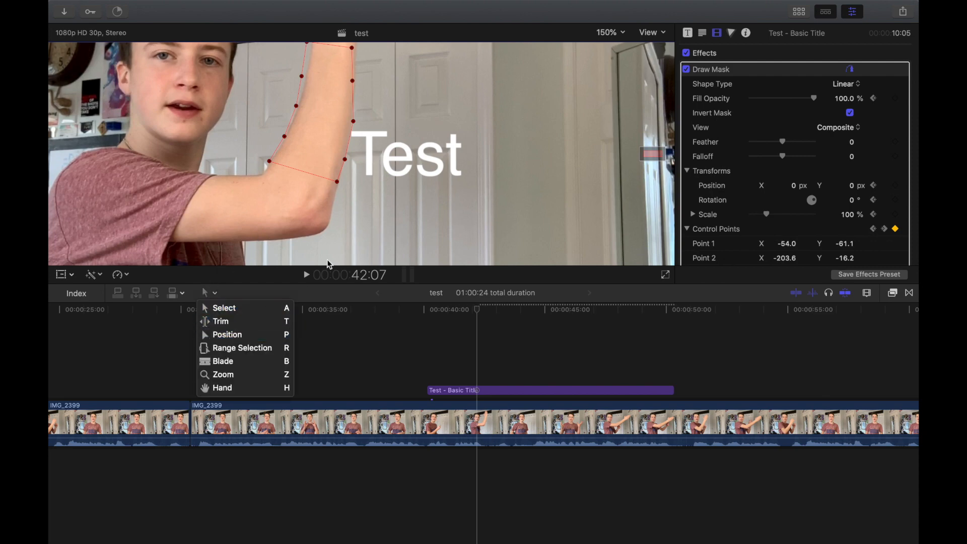
click(280, 274)
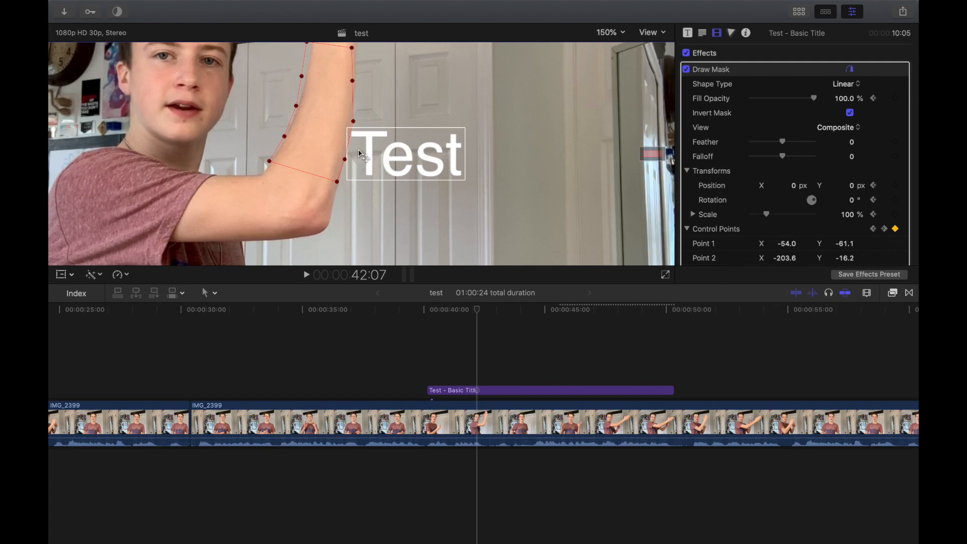
drag(359, 147, 402, 171)
key(super+z)
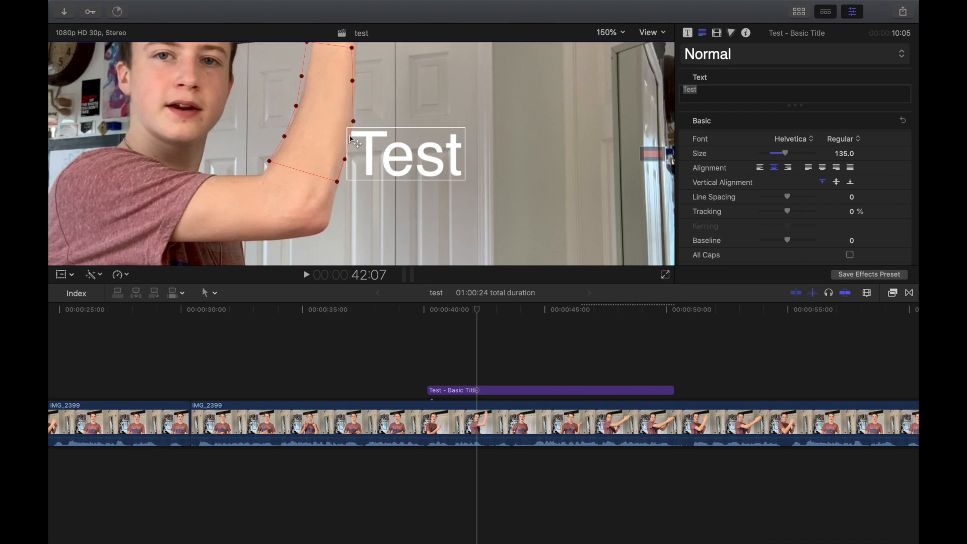
drag(351, 139, 374, 147)
drag(374, 147, 373, 147)
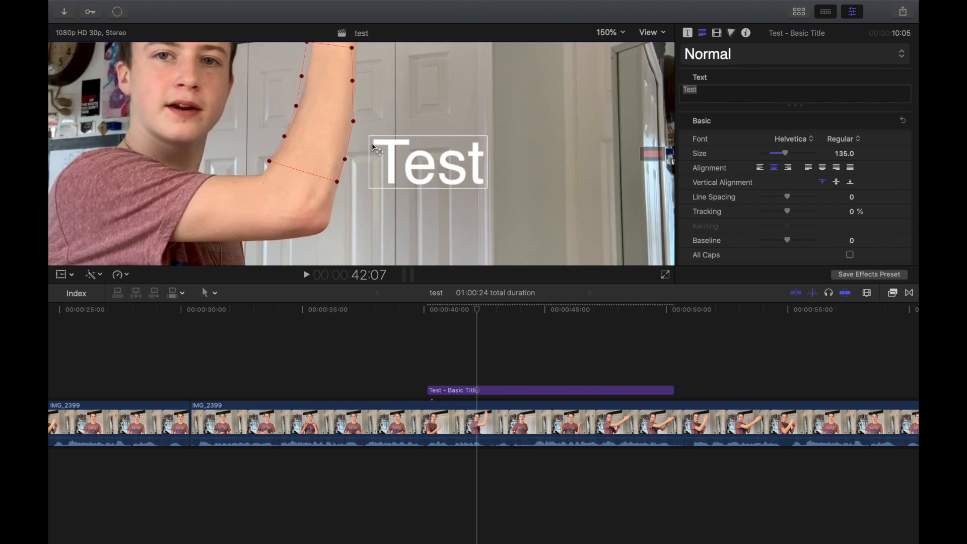
key(super+z)
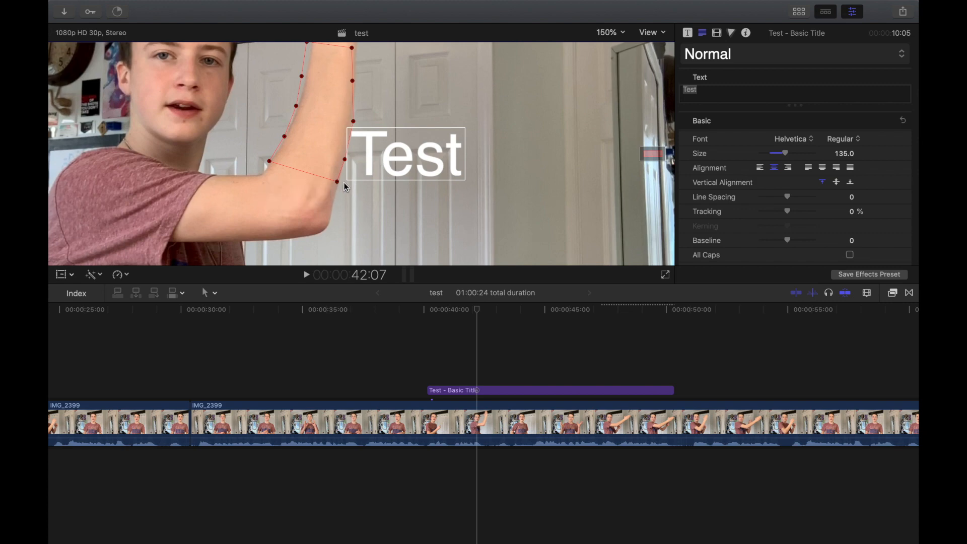
Step: With the Position tool active, move Control Points 10 and 9 outward to the forearm's edge at 42:09
click(209, 293)
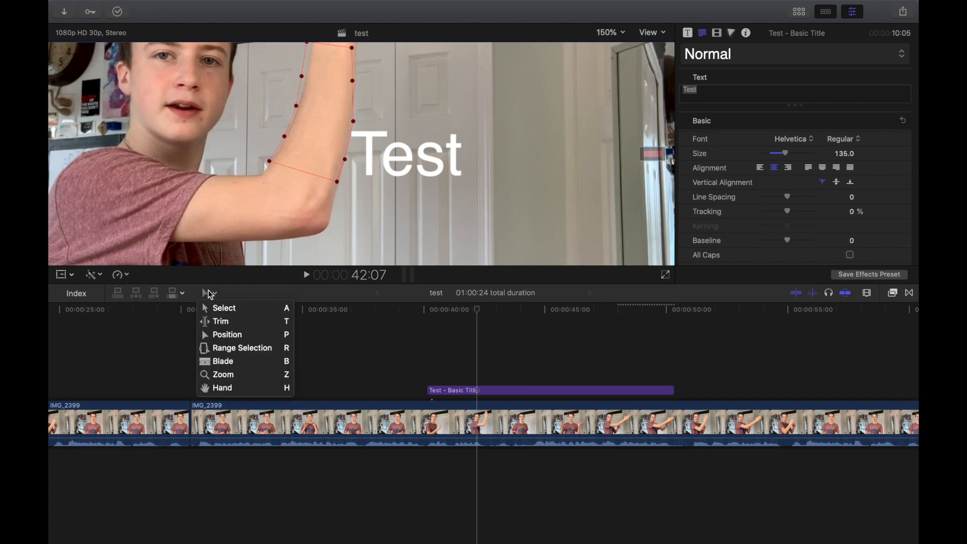
click(229, 335)
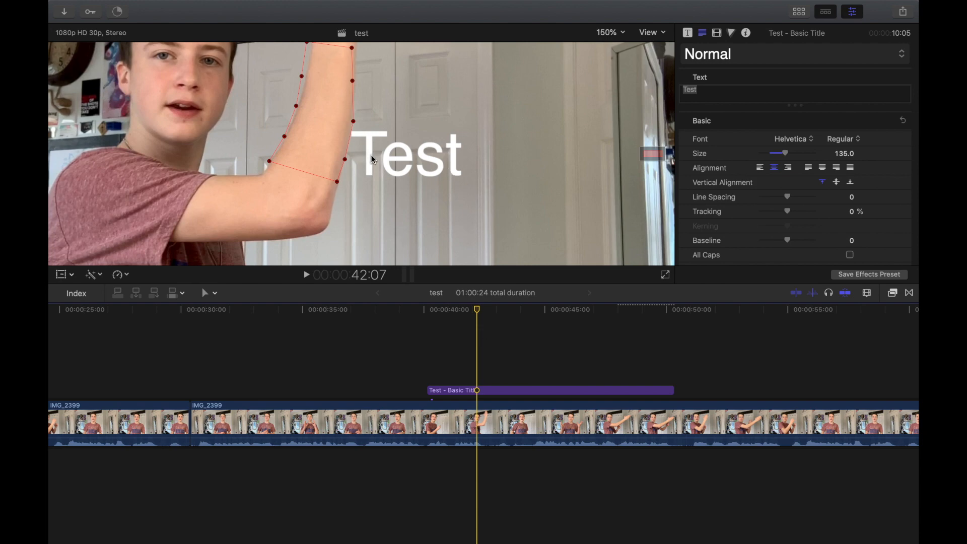
key(super+equal)
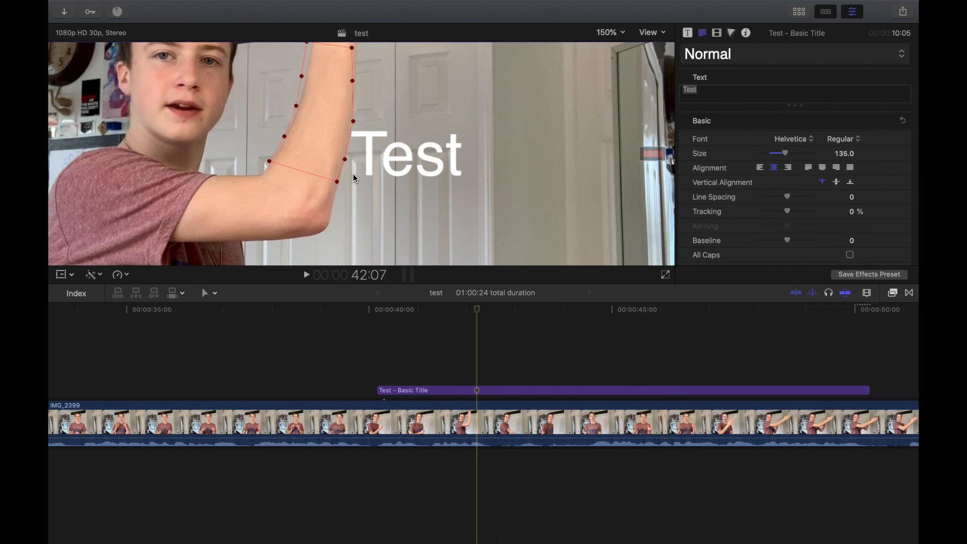
key(Right)
key(Right)
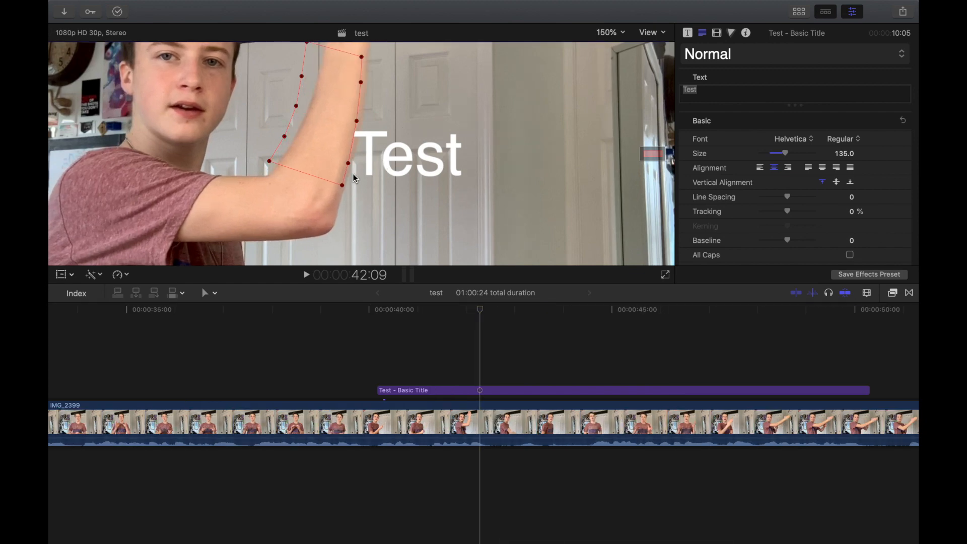
drag(348, 163, 353, 167)
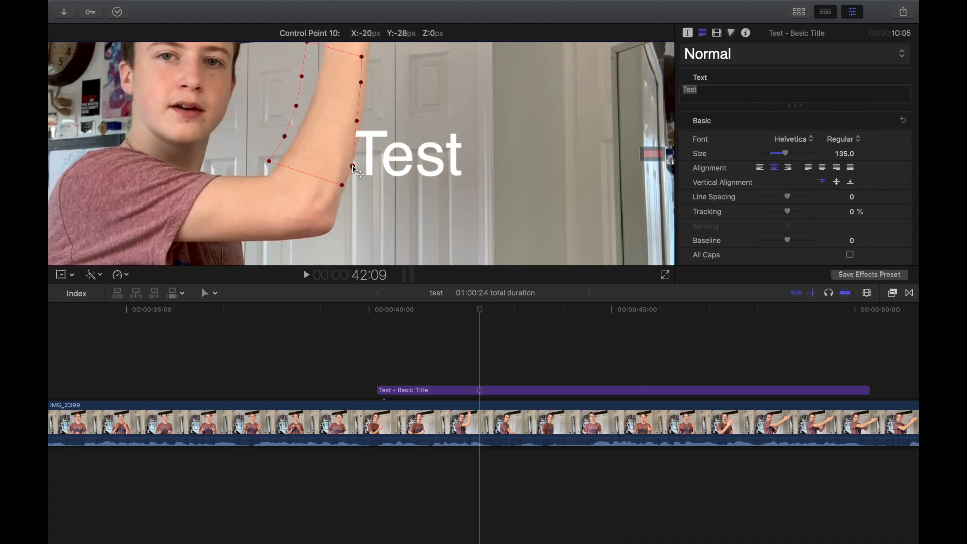
drag(357, 120, 364, 122)
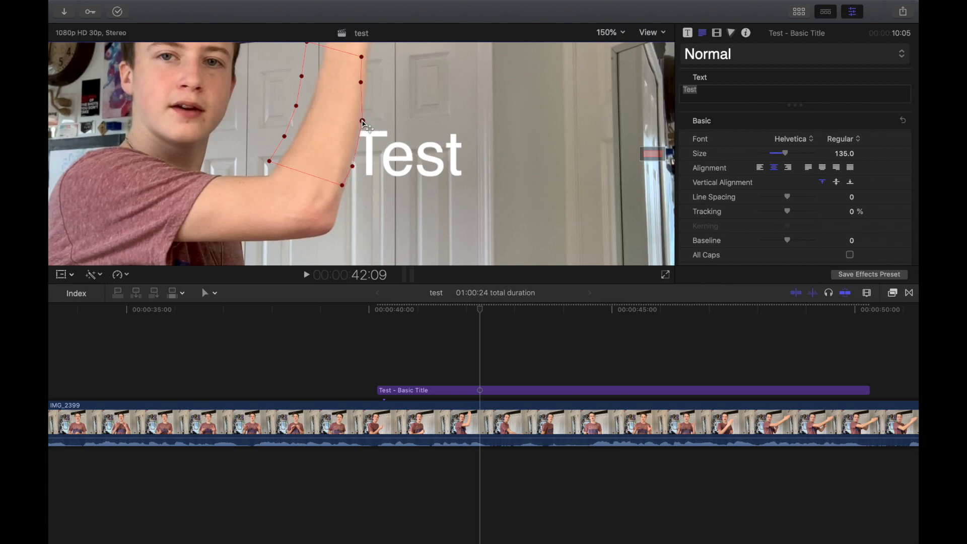
Step: At 42:10, move Control Point 9 to about X 18, Y 73 and shift Control Point 10 outward beside the T
key(Right)
drag(363, 122, 370, 124)
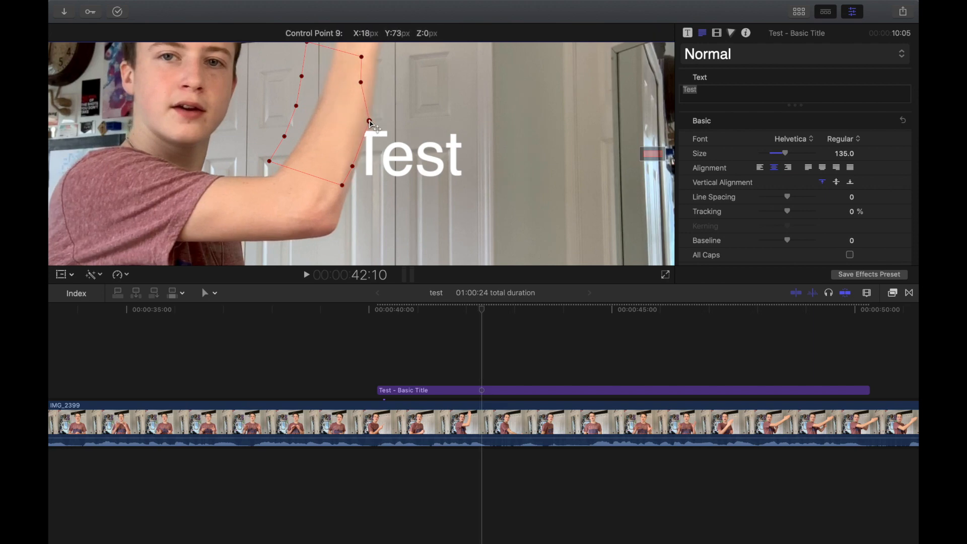
drag(354, 165, 360, 166)
Step: At 42:11, move Control Point 9 outward along the forearm and Control Point 10 down to the lower forearm edge
key(Right)
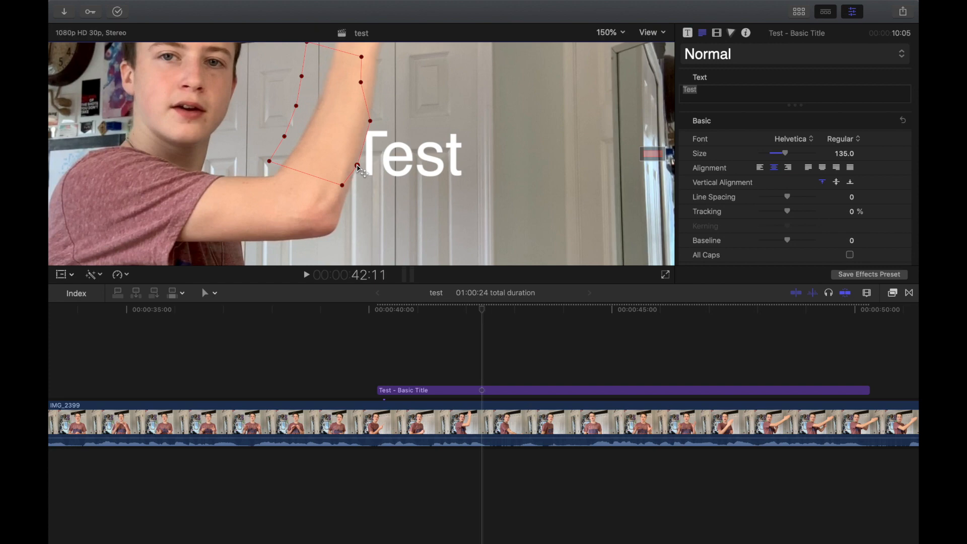
drag(370, 122, 383, 122)
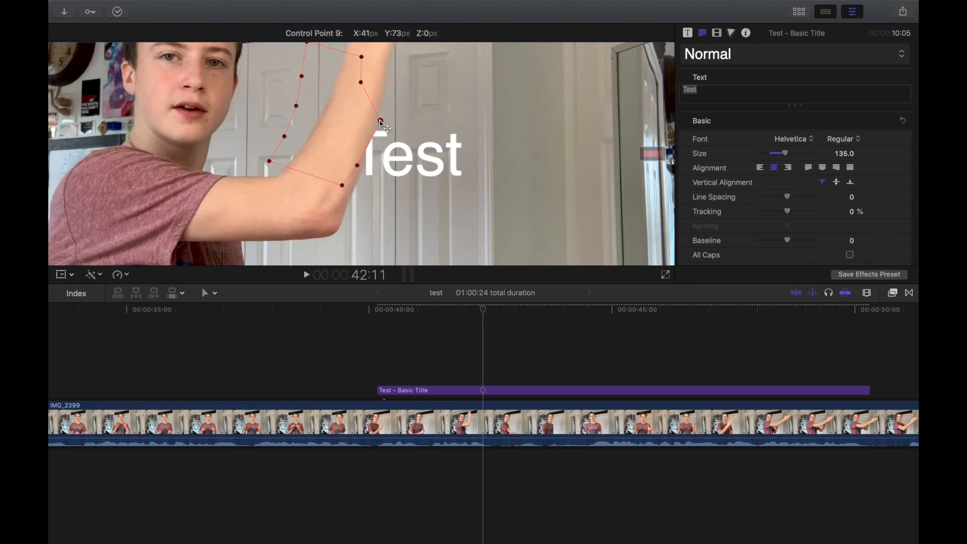
drag(358, 167, 361, 174)
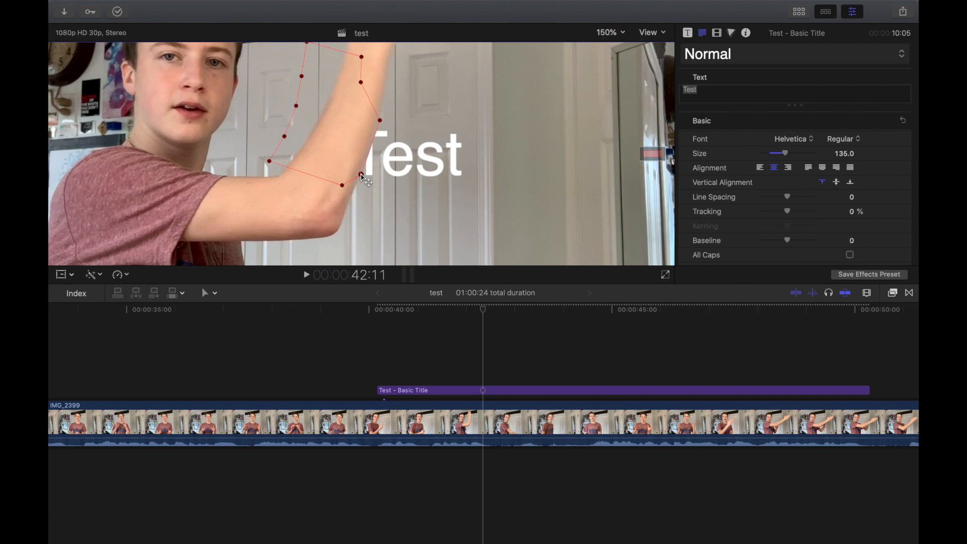
drag(380, 121, 379, 123)
Step: Keep Control Points 9 and 10 on the moving forearm's edge at frames 42:12 and 42:13
key(Right)
drag(361, 174, 368, 181)
drag(378, 121, 400, 123)
key(Right)
drag(368, 182, 370, 183)
Step: At 42:14, move Control Points 9, 10 and 8 onto the forearm so the mask covers the title's T
key(Right)
drag(401, 123, 404, 142)
drag(371, 183, 380, 184)
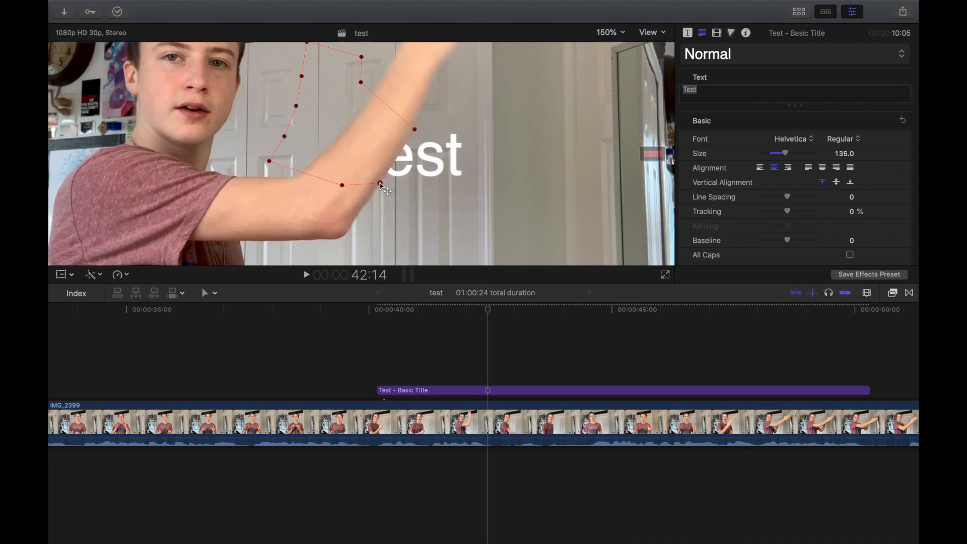
drag(361, 82, 418, 118)
Step: Step back and forth through the frames from 42:09 to 42:18 to examine how the mask follows the arm
key(Left)
key(Left)
key(Left)
key(Left)
key(Left)
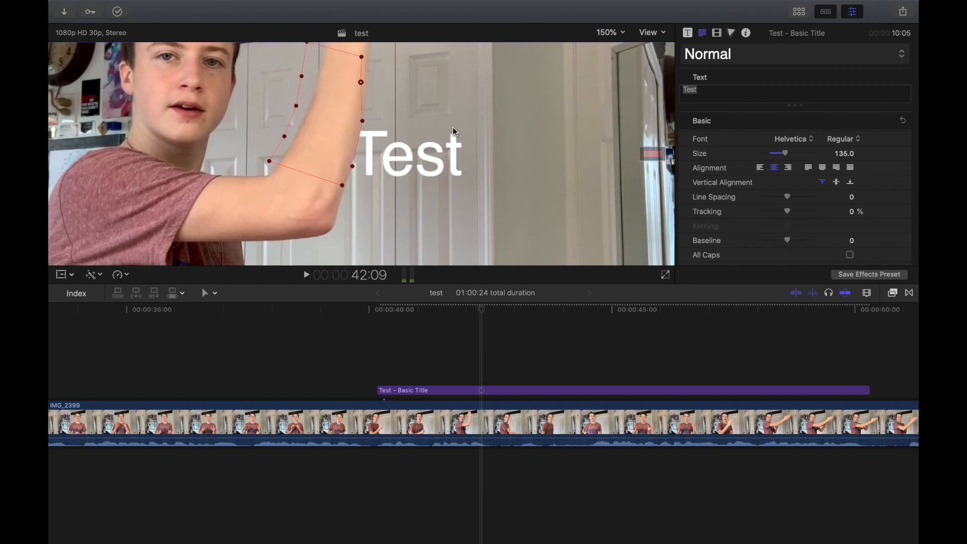
key(Right)
key(Right)
key(Right)
key(Right)
key(Right)
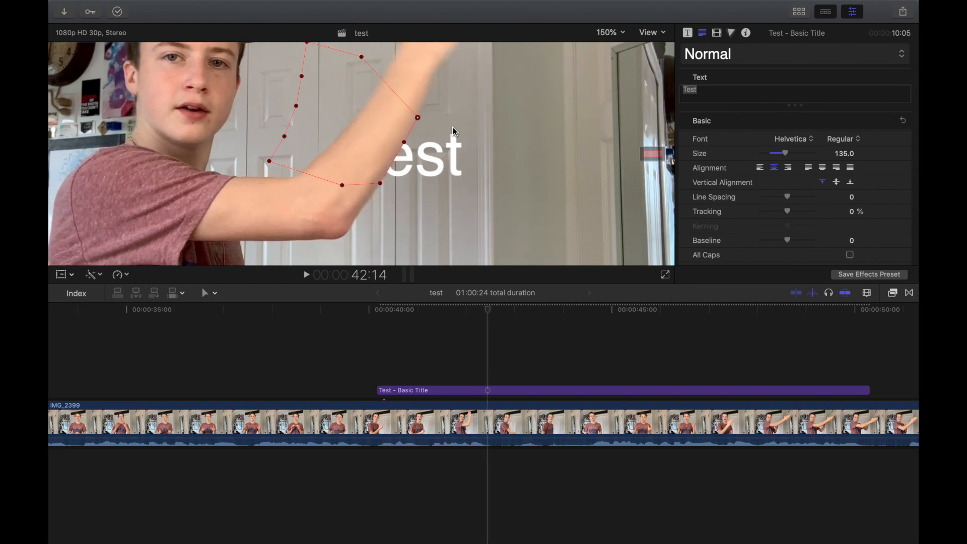
key(Right)
key(Left)
key(Left)
key(Left)
key(Left)
key(Left)
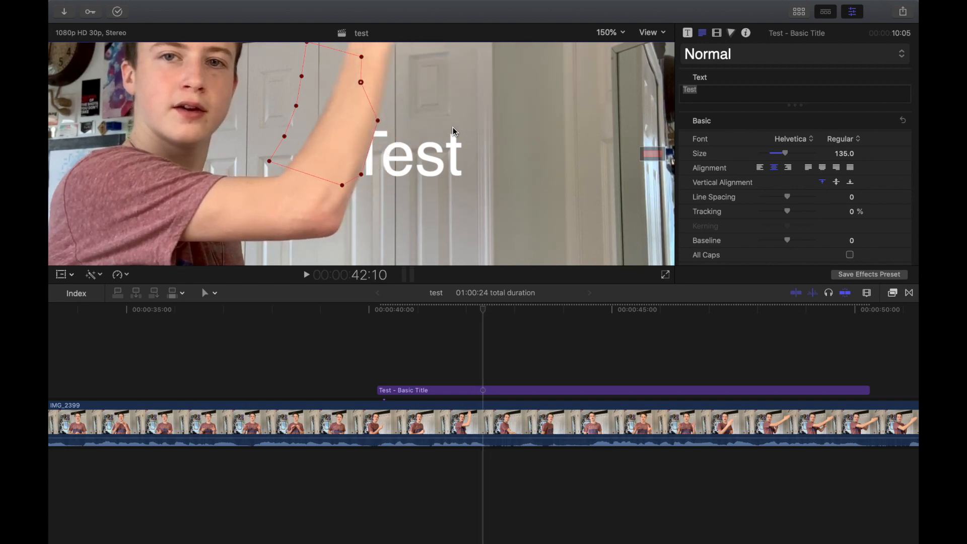
key(Right)
key(Right)
key(Right)
key(Right)
key(Right)
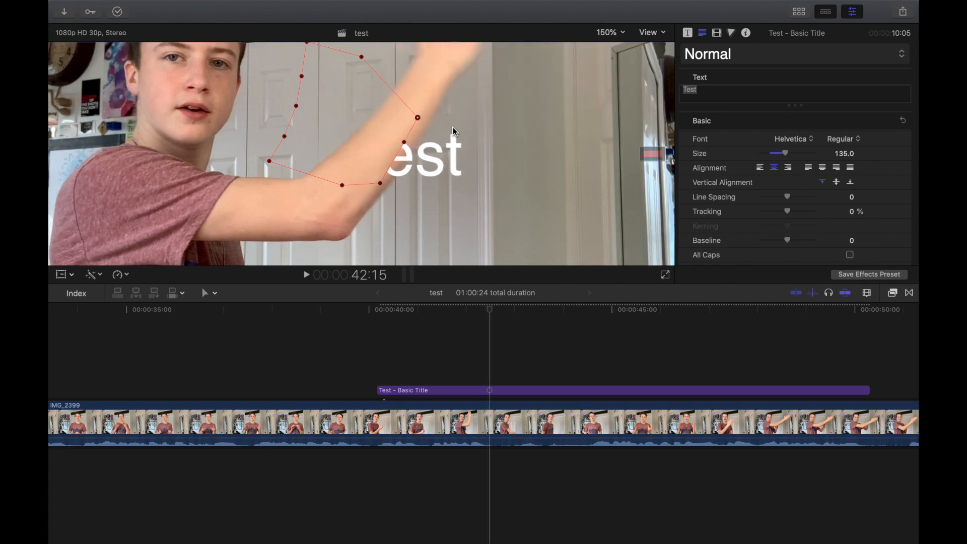
key(Right)
key(Right)
key(Right)
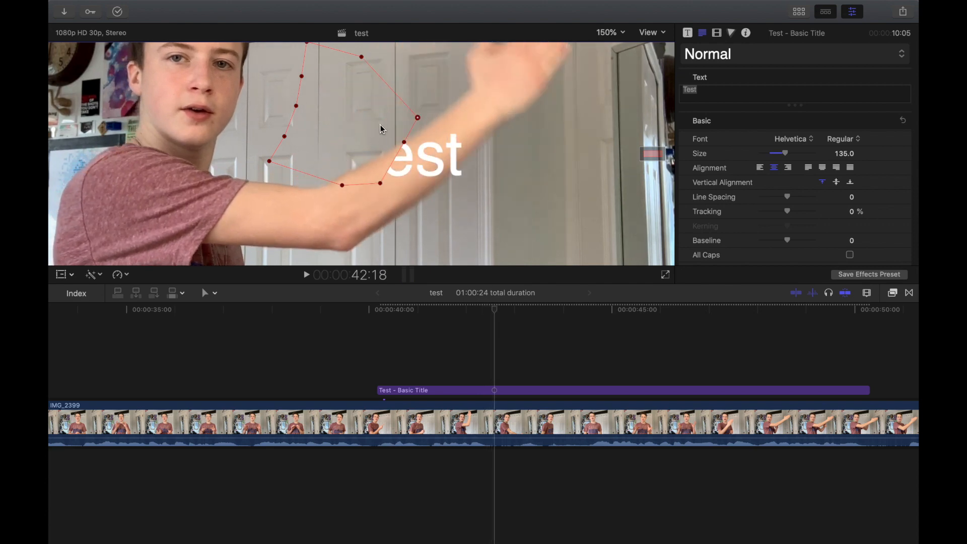
Step: At 42:13, move Control Points 7 to 3 along the forearm's upper edge and Control Point 2 down onto the elbow
key(Left)
key(Left)
key(Left)
key(Left)
key(Left)
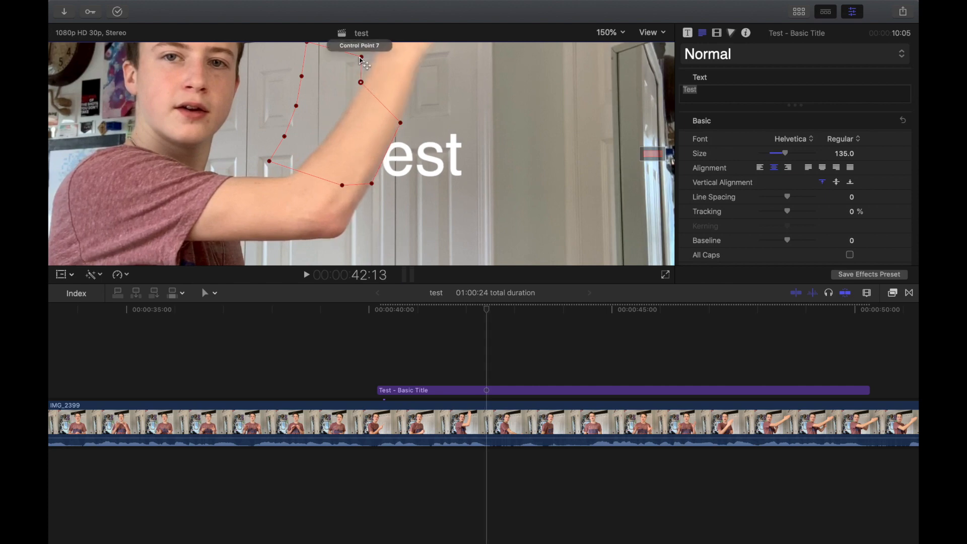
drag(360, 58, 353, 99)
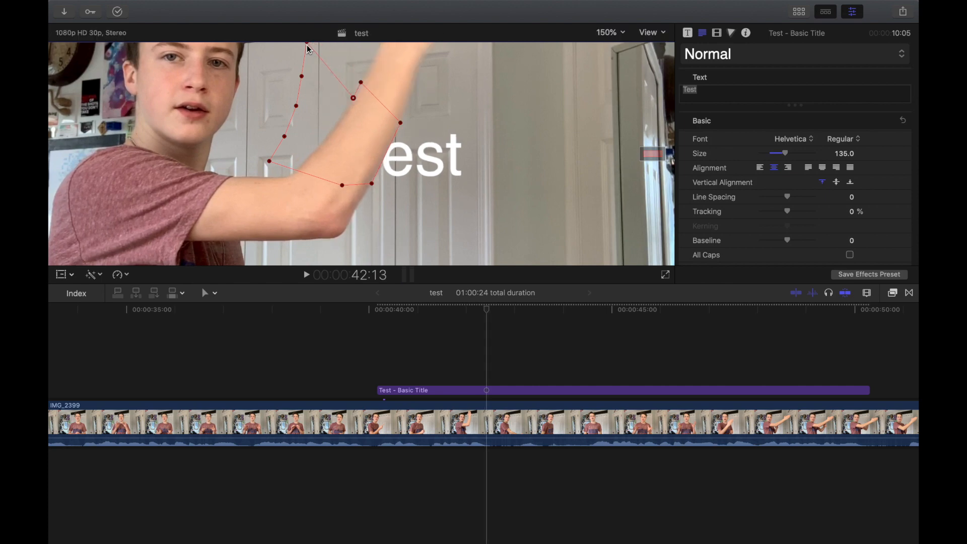
drag(307, 44, 342, 121)
drag(300, 80, 325, 144)
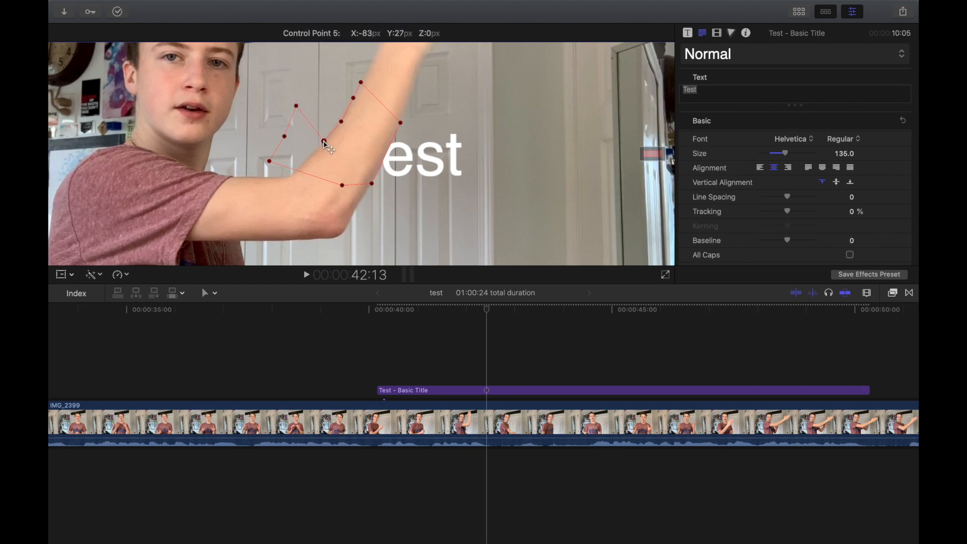
drag(296, 106, 292, 214)
drag(285, 156, 293, 174)
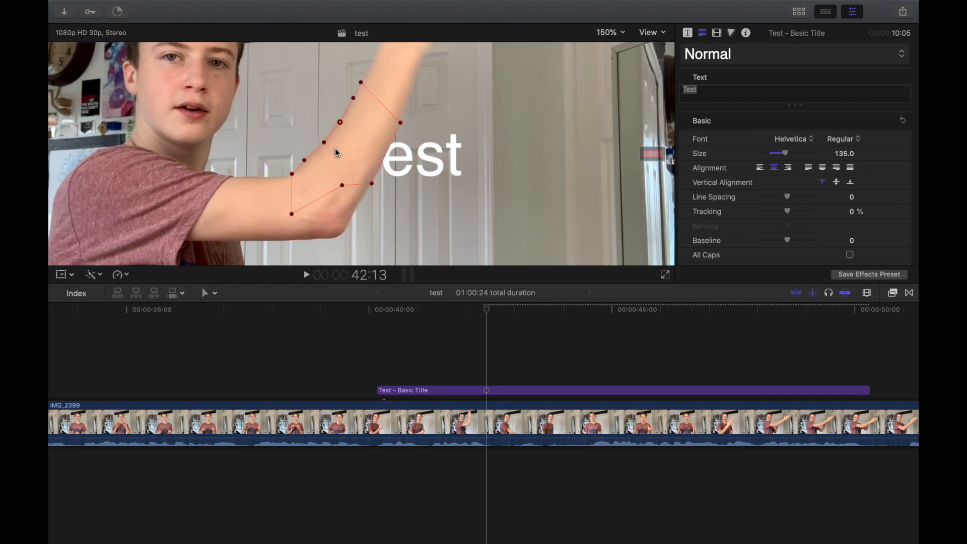
Step: At 42:14 and 42:15, move Control Points 7, 6, 5 and 4 onto the upper edge of the forearm
key(Right)
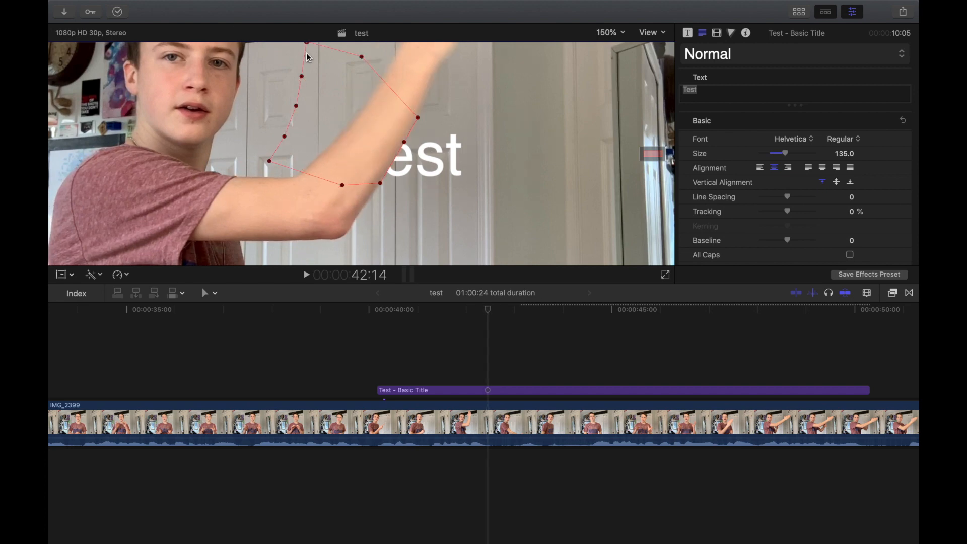
key(Right)
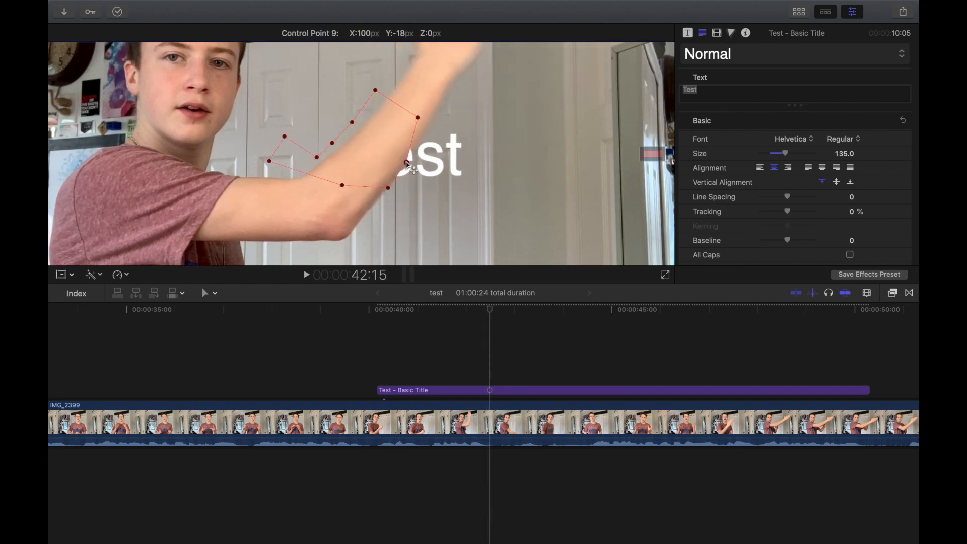
drag(375, 90, 385, 99)
drag(332, 143, 362, 124)
Step: At 42:16, move Control Points 8, 9 and 10 along the forearm's lower edge and Control Points 6 and 5 along its upper edge
key(Right)
drag(421, 139, 409, 174)
drag(388, 188, 403, 182)
drag(363, 124, 378, 128)
drag(338, 150, 342, 156)
Step: At 42:17, shift Control Points 8, 9 and 10 outward along the lower forearm edge and Control Points 6 and 5 to the upper edge
key(Right)
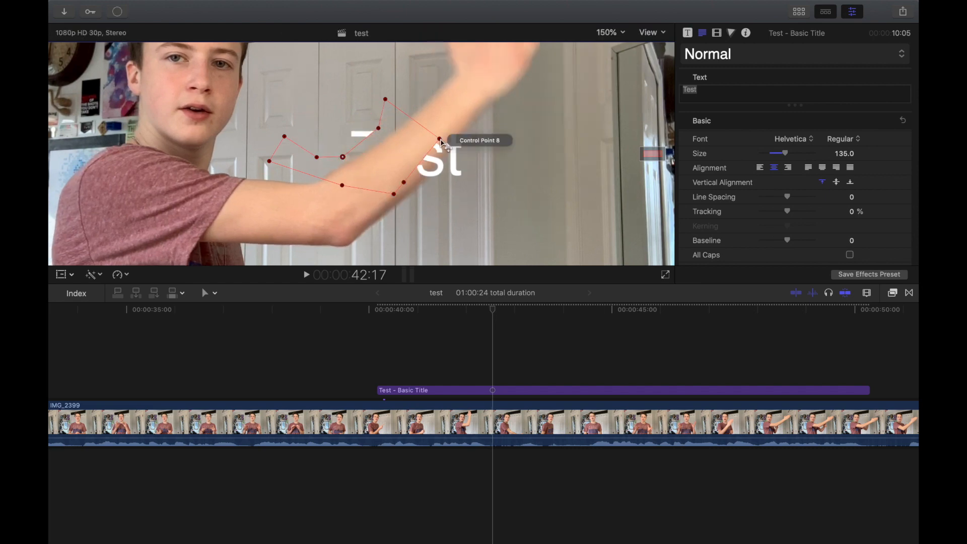
drag(439, 138, 468, 132)
drag(404, 182, 443, 167)
drag(467, 132, 463, 133)
drag(443, 166, 429, 175)
drag(393, 194, 420, 185)
drag(378, 128, 406, 120)
drag(342, 157, 355, 159)
Step: At 42:18, move Control Points 8 and 9 to the lower forearm edge and Control Points 7, 6 and 5 toward its upper edge
key(Right)
drag(463, 134, 482, 143)
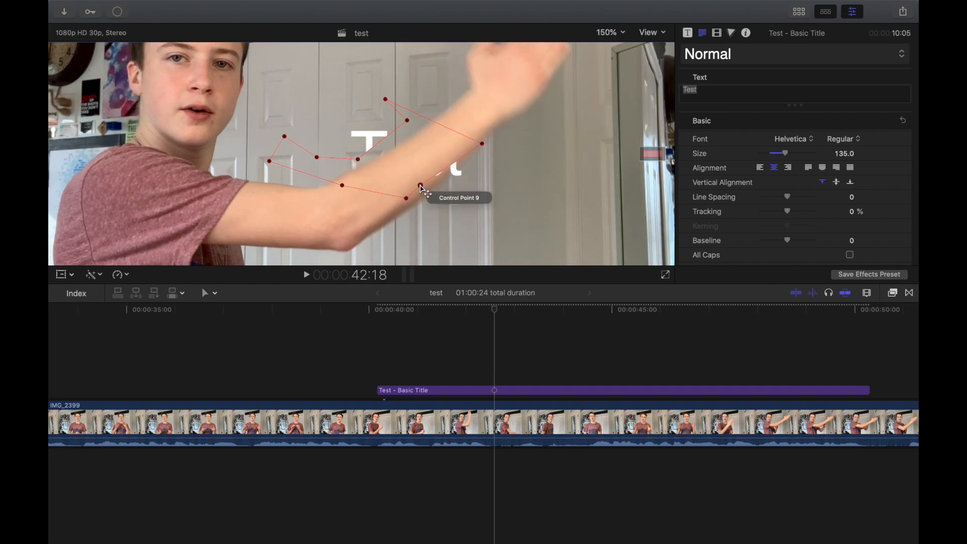
drag(420, 185, 429, 192)
drag(386, 99, 445, 106)
drag(407, 120, 417, 136)
drag(355, 159, 353, 171)
Step: At 42:19, move Control Points 9 and 8 down with the lower forearm edge and Control Points 6 and 7 onto the upper edge
key(Right)
drag(429, 192, 439, 206)
drag(482, 144, 496, 154)
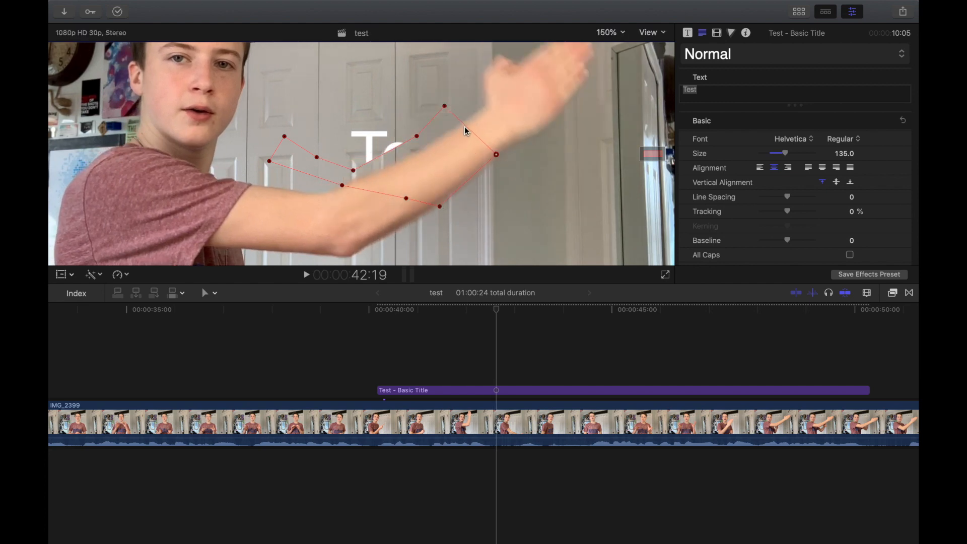
drag(445, 106, 422, 155)
drag(462, 125, 461, 126)
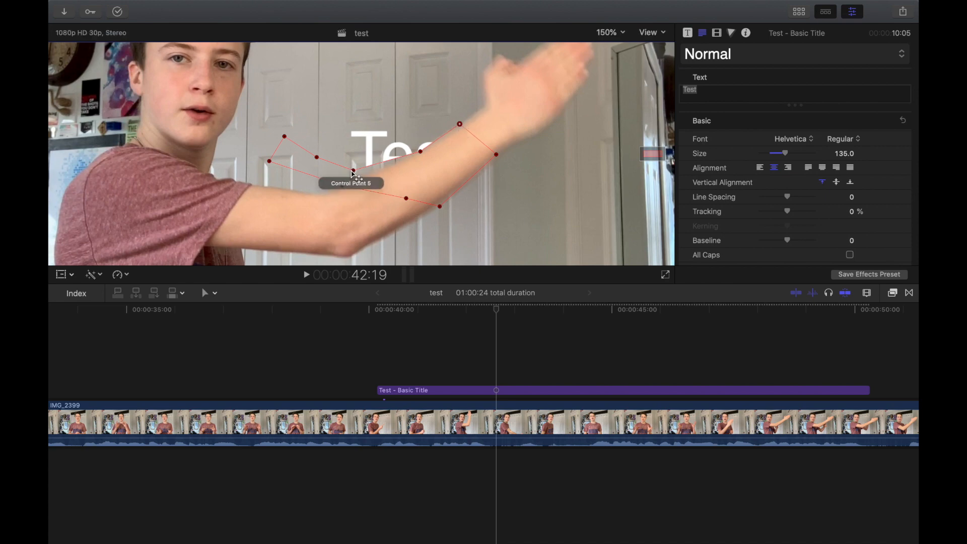
Step: Still at 42:19, lower Control Points 5, 4 and 3 toward the arm's upper edge and bring Control Points 2 and 1 onto the arm
drag(353, 170, 358, 178)
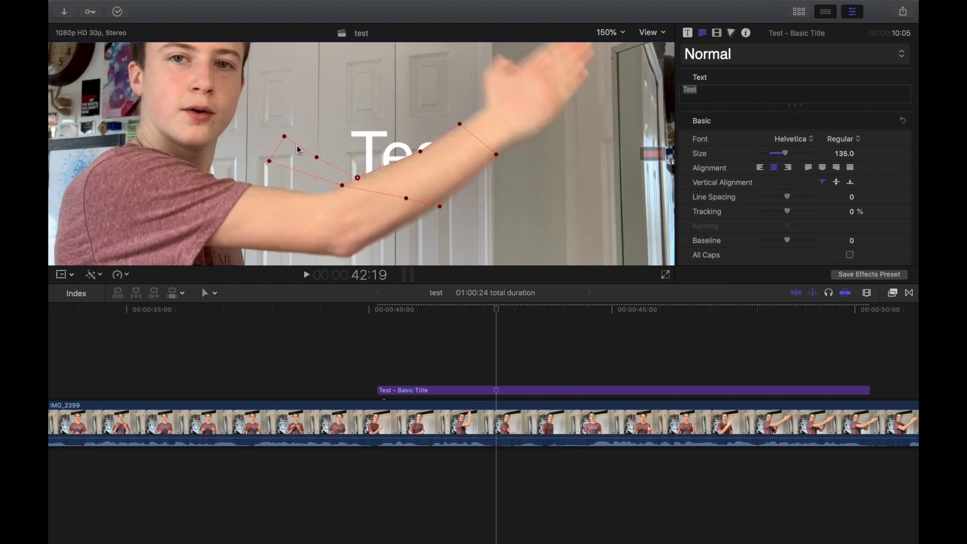
drag(285, 136, 327, 168)
drag(269, 162, 365, 211)
drag(421, 151, 416, 155)
drag(357, 177, 358, 179)
Step: At 42:20, move Control Points 7, 6, 5 and 4 along the forearm's upper edge to uncover the title above the arm
key(Right)
drag(459, 123, 477, 140)
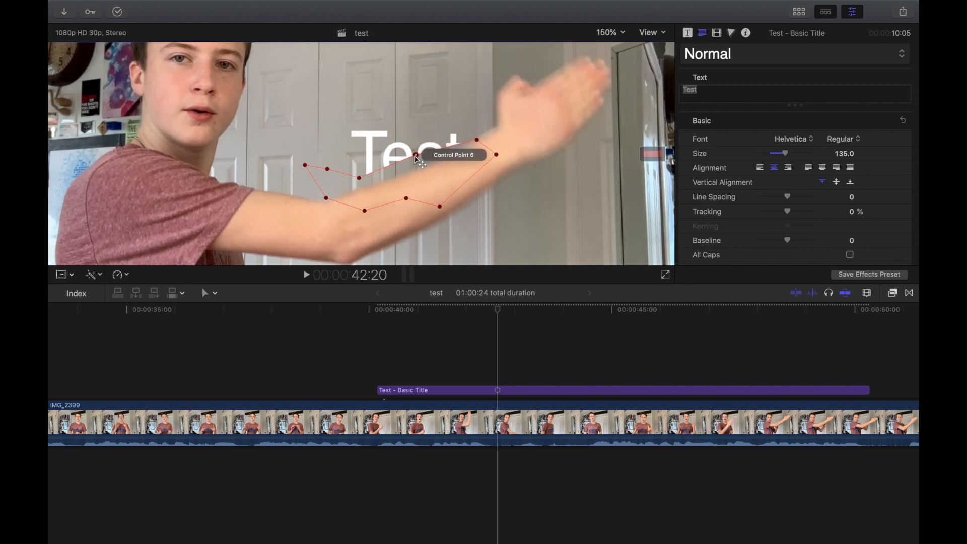
drag(416, 155, 444, 160)
drag(357, 178, 403, 176)
drag(327, 169, 353, 190)
drag(445, 159, 447, 162)
drag(403, 176, 404, 178)
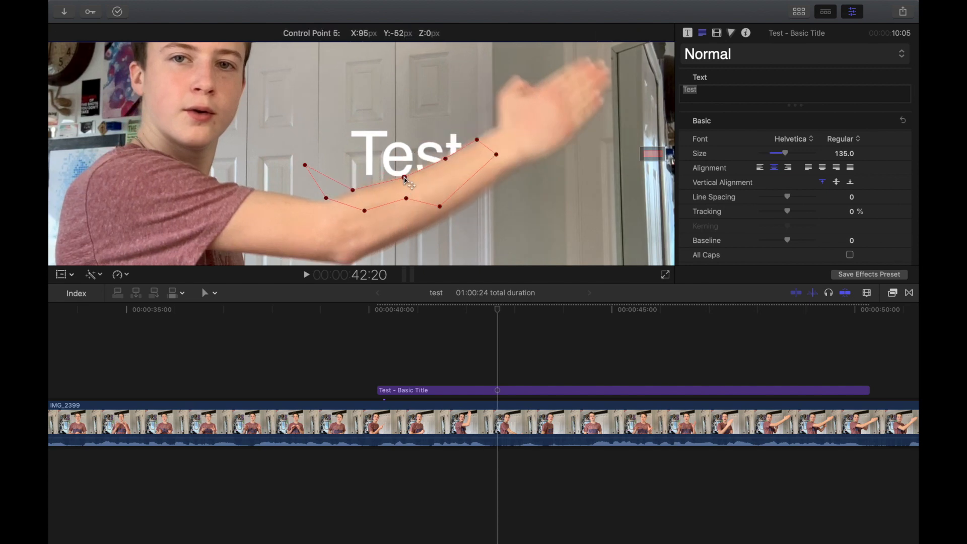
Step: At 42:21 and 42:22, lower Control Points 7, 6 and 5 below the title, moving Control Point 8 onto the wrist at 42:22
key(Right)
drag(477, 140, 488, 157)
drag(448, 162, 446, 175)
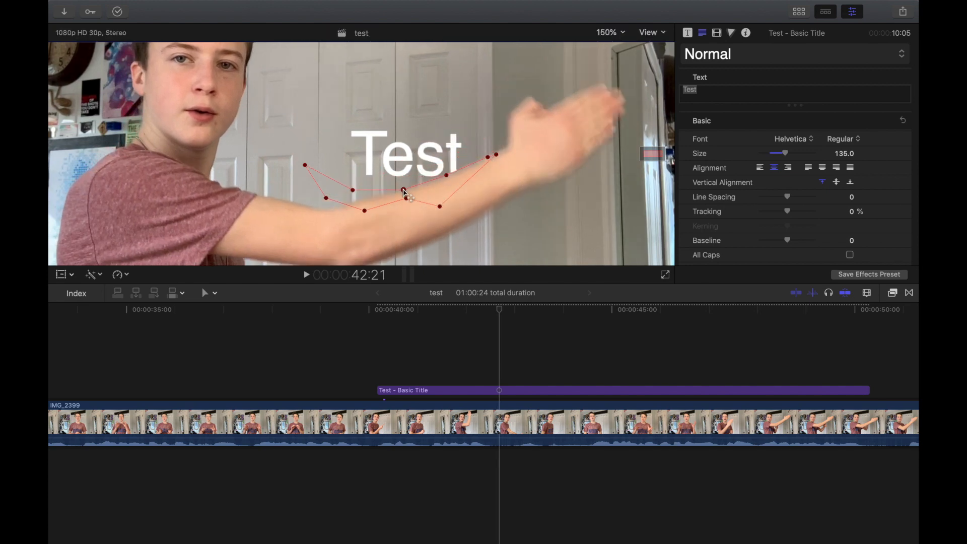
key(Right)
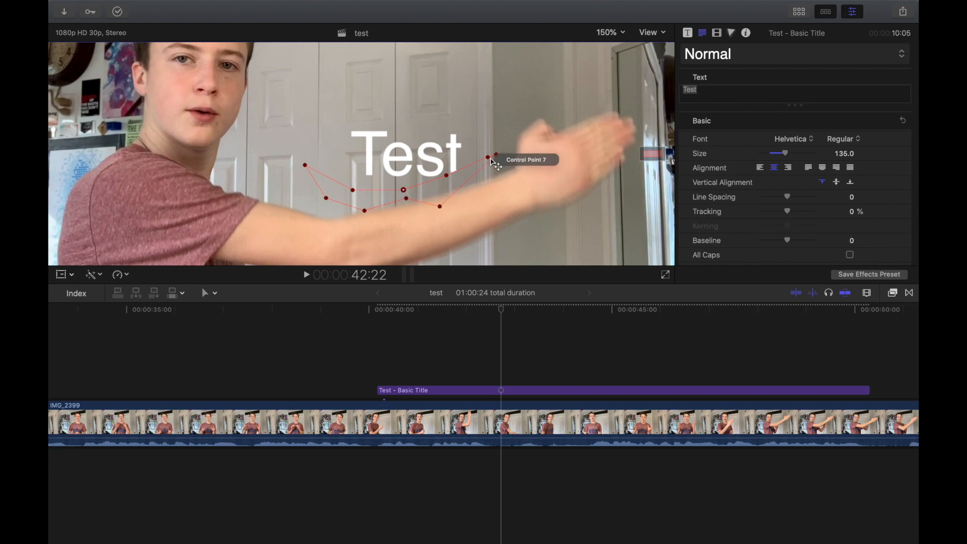
drag(496, 154, 533, 195)
drag(489, 160, 445, 195)
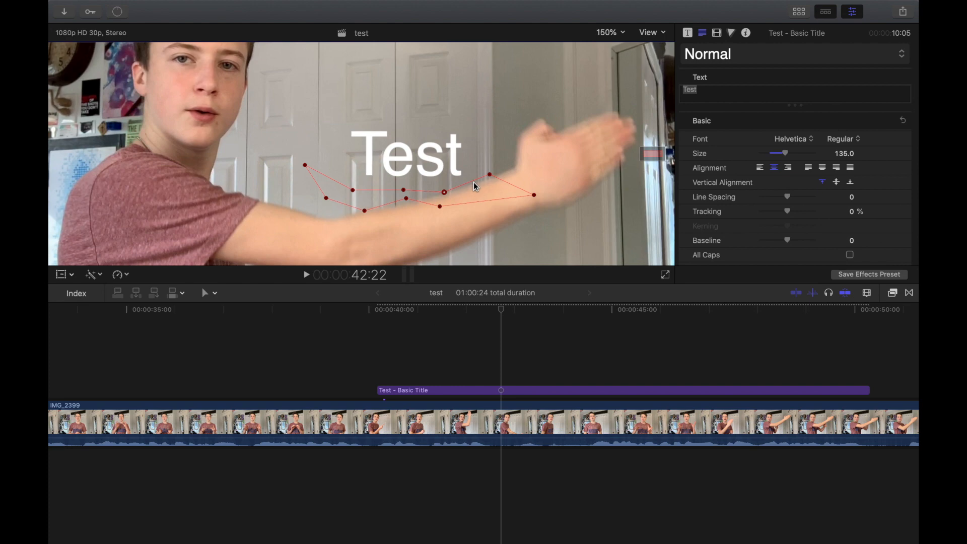
Step: Step back and forth through the frames between 42:05 and 42:23 to examine how the mask passes across the title with the arm
key(Left)
key(Left)
key(Left)
key(Left)
key(Left)
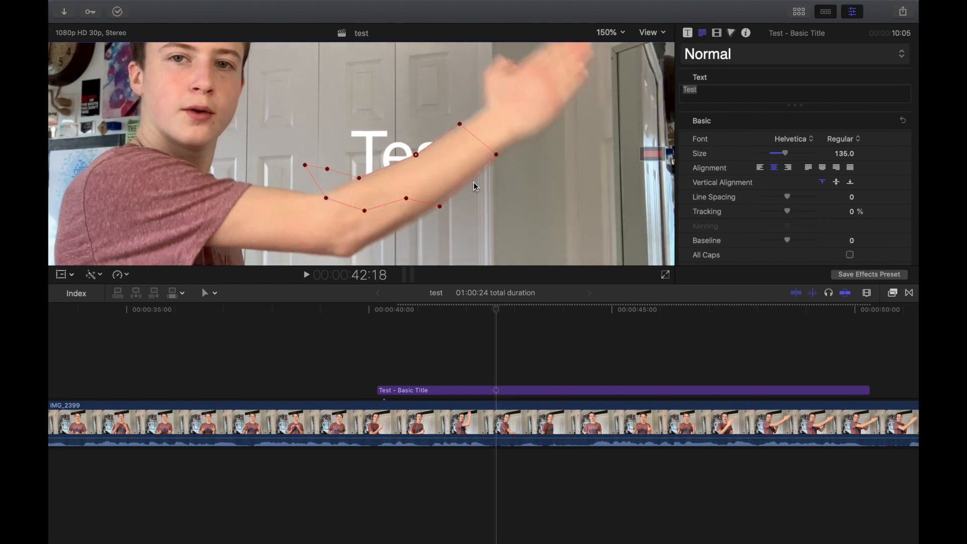
key(Left)
key(Left)
key(Left)
key(Left)
key(Left)
key(Left)
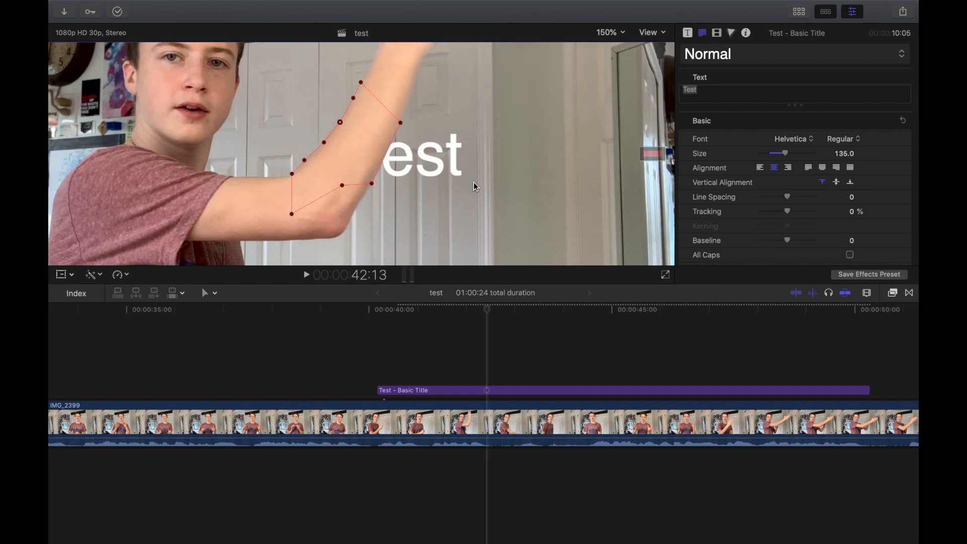
key(Left)
key(Left)
key(Left)
key(Left)
key(Left)
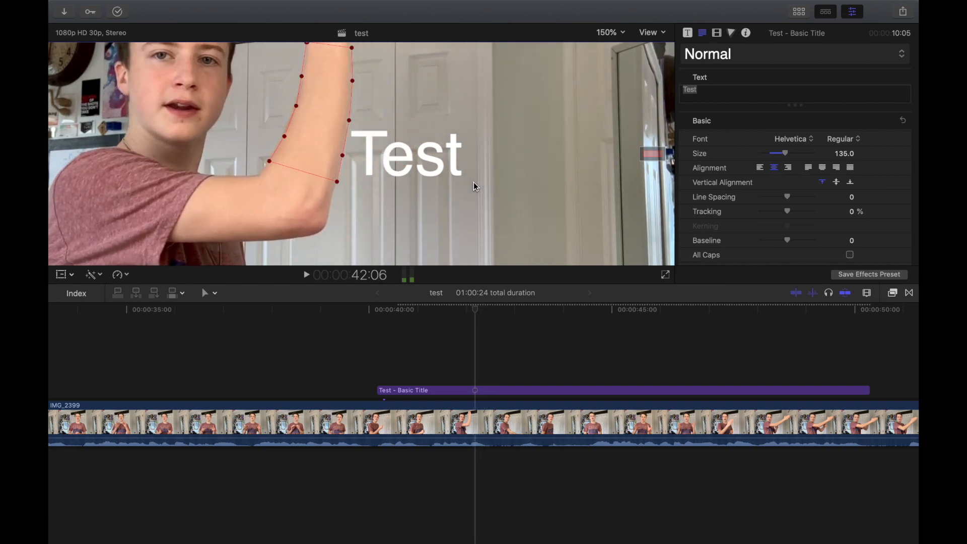
key(Right)
key(Right)
key(Right)
key(Right)
key(Right)
key(Right)
key(Right)
key(Right)
key(Right)
key(Right)
key(Right)
key(Right)
key(Right)
key(Right)
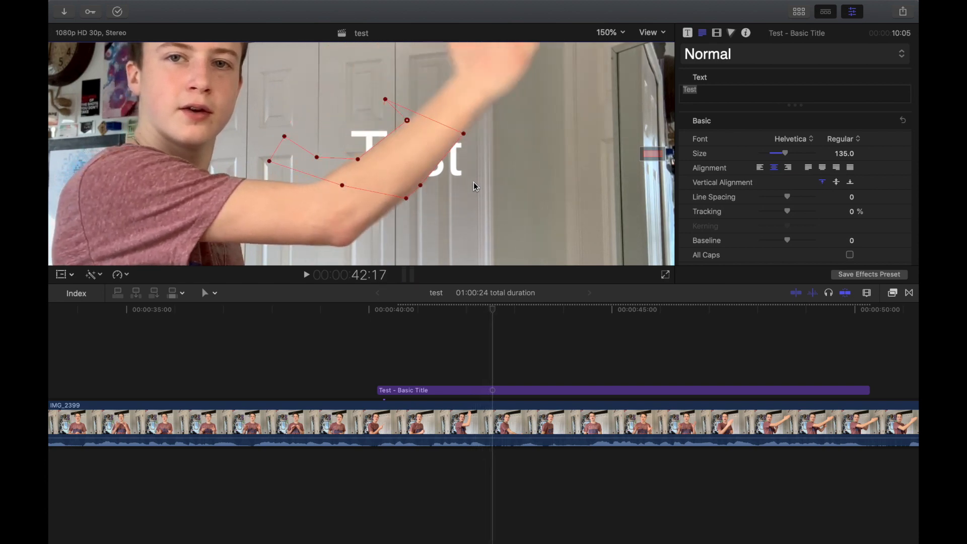
key(Right)
key(Right)
key(Left)
key(Left)
key(Left)
key(Left)
key(Left)
key(Left)
key(Left)
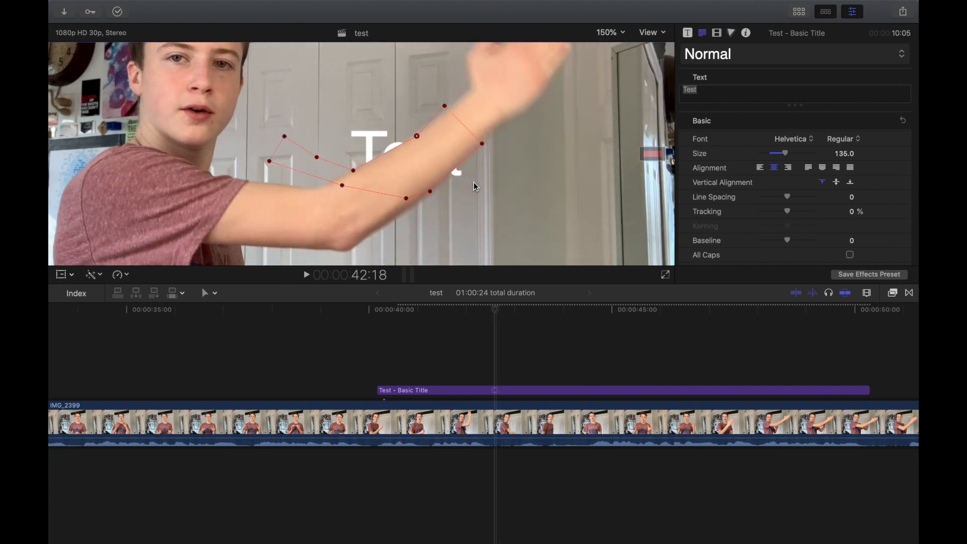
key(Left)
key(Left)
key(Left)
key(Left)
key(Left)
key(Left)
key(Left)
key(Left)
key(Left)
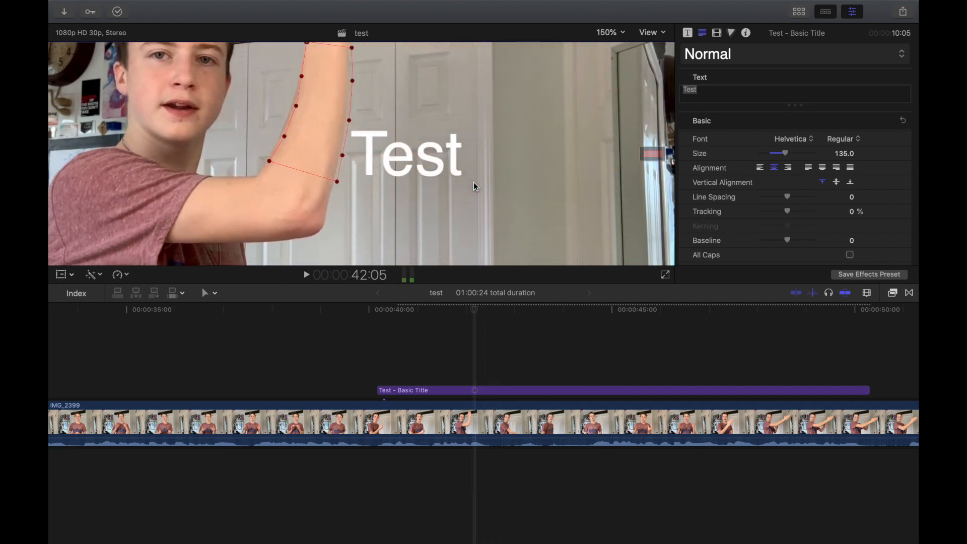
key(Right)
key(Right)
key(Right)
key(Right)
key(Right)
key(Right)
key(Right)
key(Right)
key(Right)
key(Right)
key(Right)
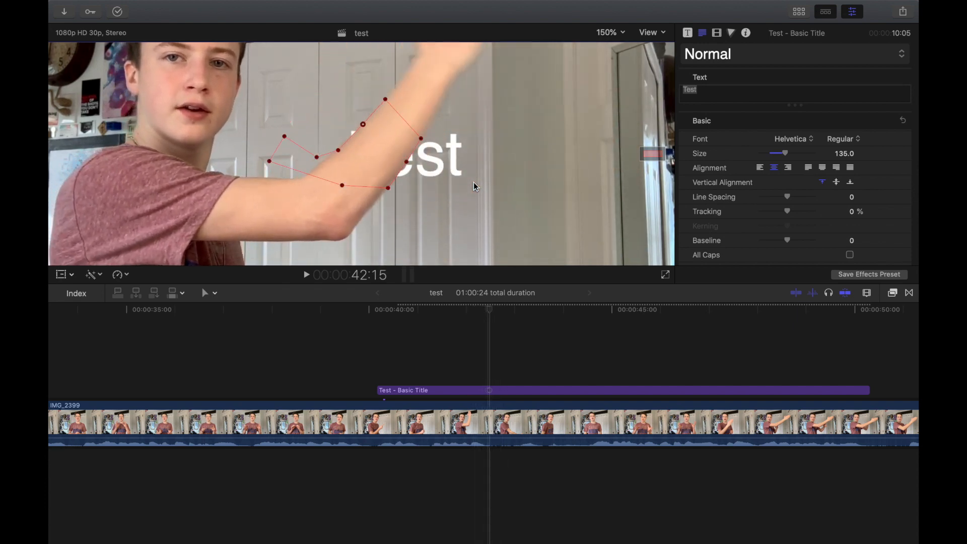
key(Right)
key(Right)
key(Right)
key(Right)
key(Right)
key(Right)
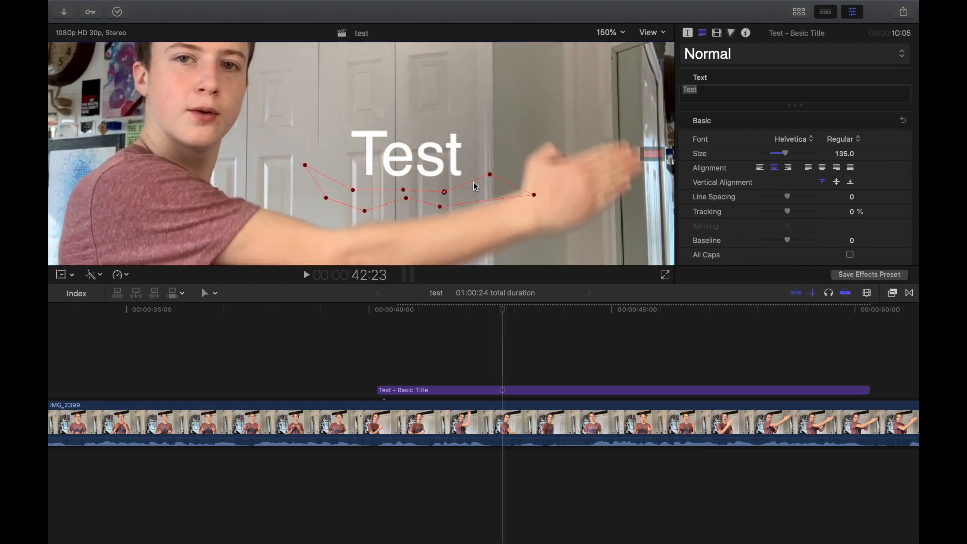
key(Left)
key(Left)
key(Left)
key(Left)
key(Left)
key(Left)
key(Left)
key(Left)
key(Left)
key(Left)
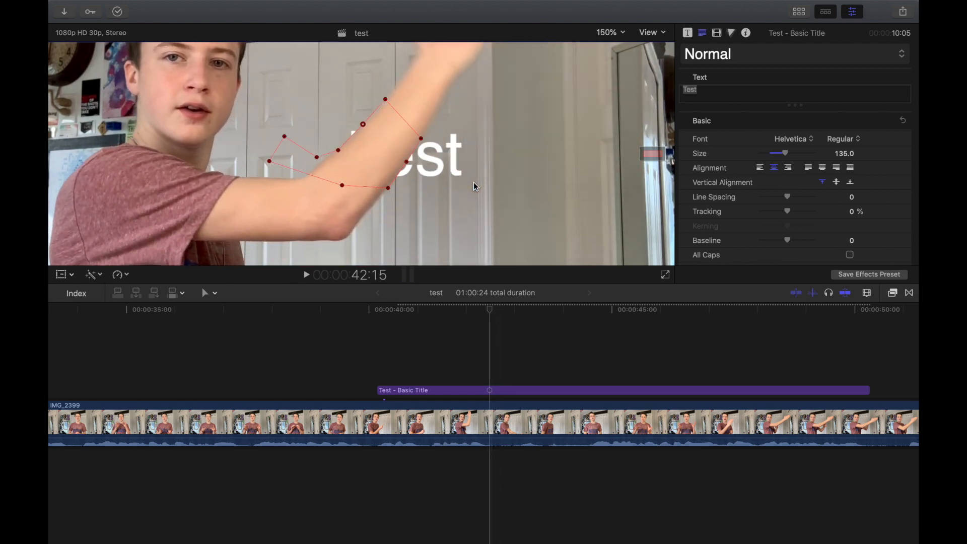
key(Left)
key(Left)
key(Left)
key(Left)
key(Left)
key(Left)
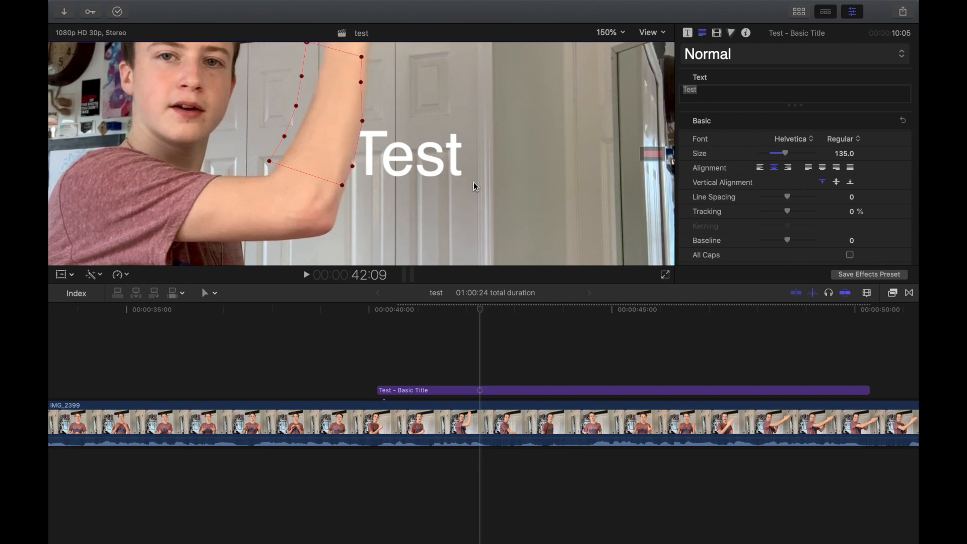
key(Right)
key(Right)
key(Right)
key(Right)
key(Right)
key(Right)
key(Right)
key(Right)
key(Right)
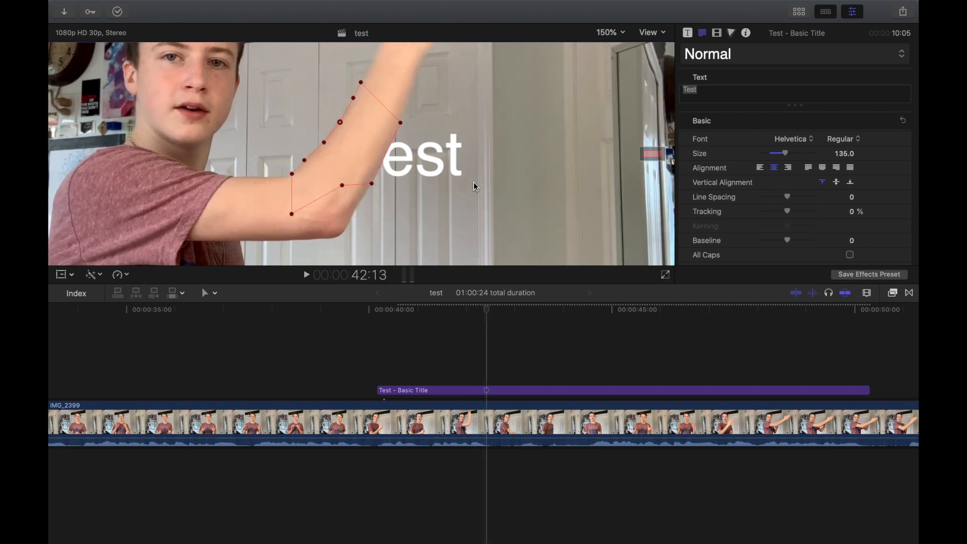
key(Right)
key(Right)
key(Right)
key(Right)
key(Right)
key(Right)
key(Left)
key(Left)
key(Left)
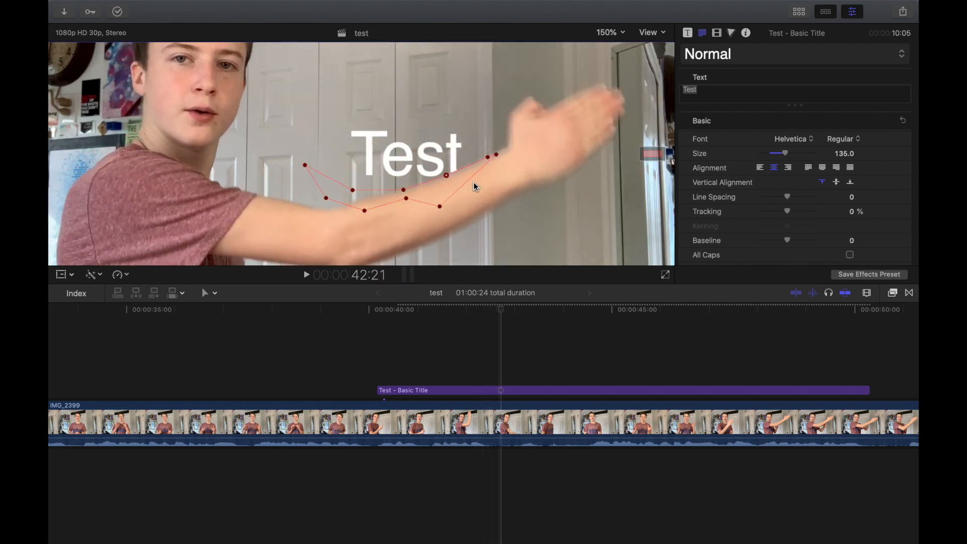
key(Left)
key(Left)
key(Left)
key(Left)
key(Left)
key(Right)
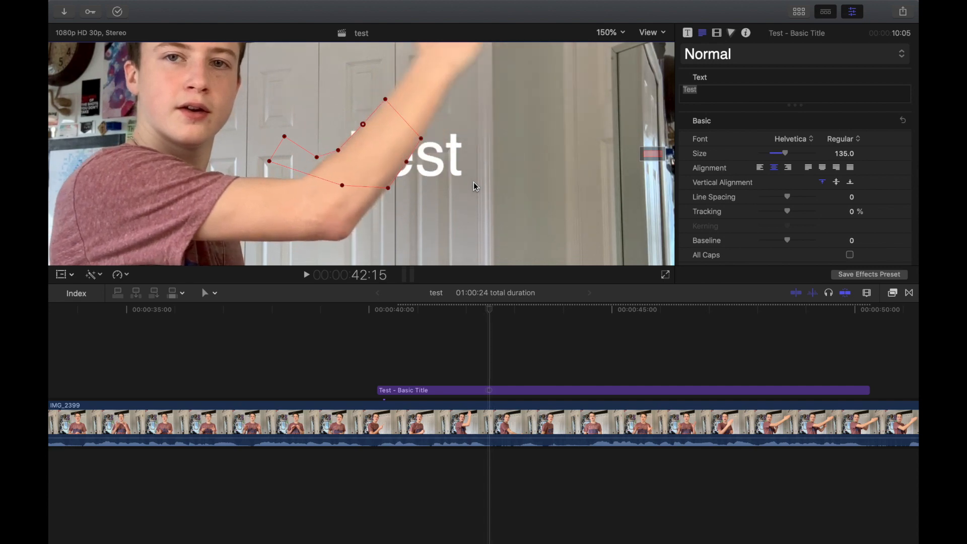
key(Left)
key(Left)
key(Left)
key(Left)
key(Left)
key(Left)
key(Left)
key(Left)
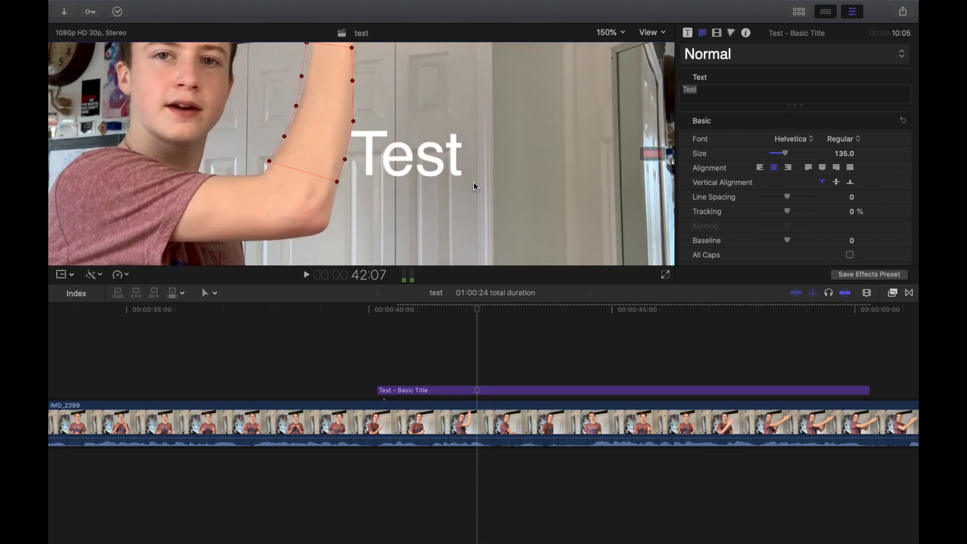
Step: Try a Feather of 100 on the title's Draw Mask at 42:14, and reset the Feather to 0
click(719, 34)
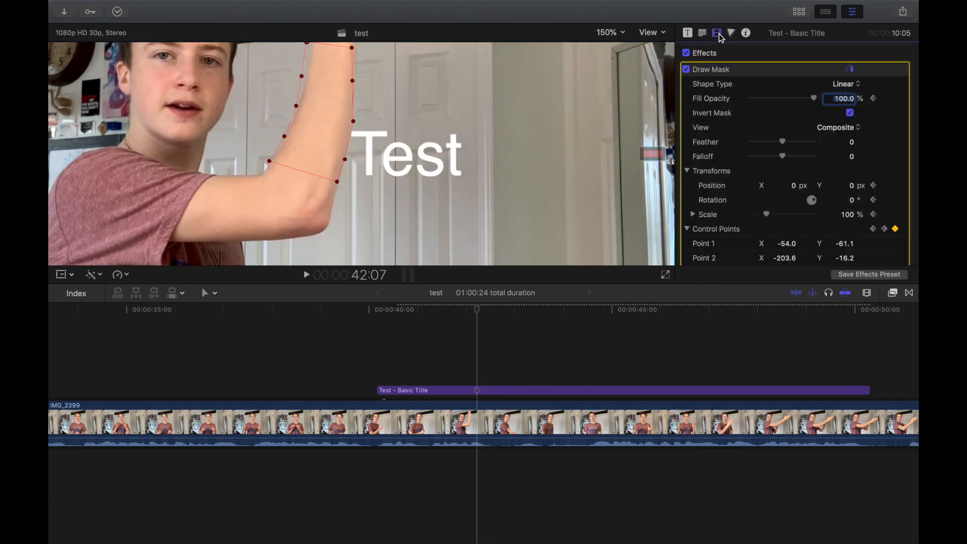
scroll(803, 198, down, 1)
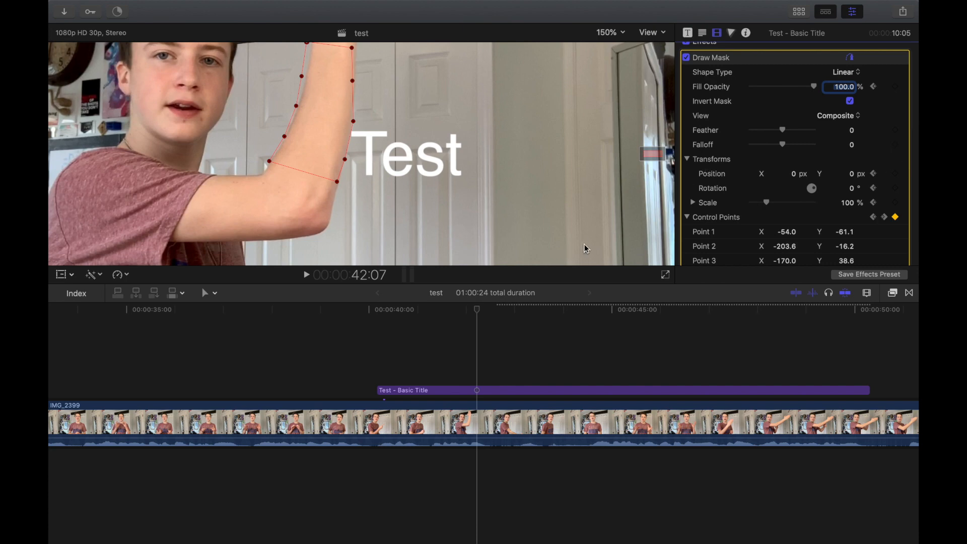
key(Right)
key(Right)
key(Right)
key(Right)
key(Right)
key(Right)
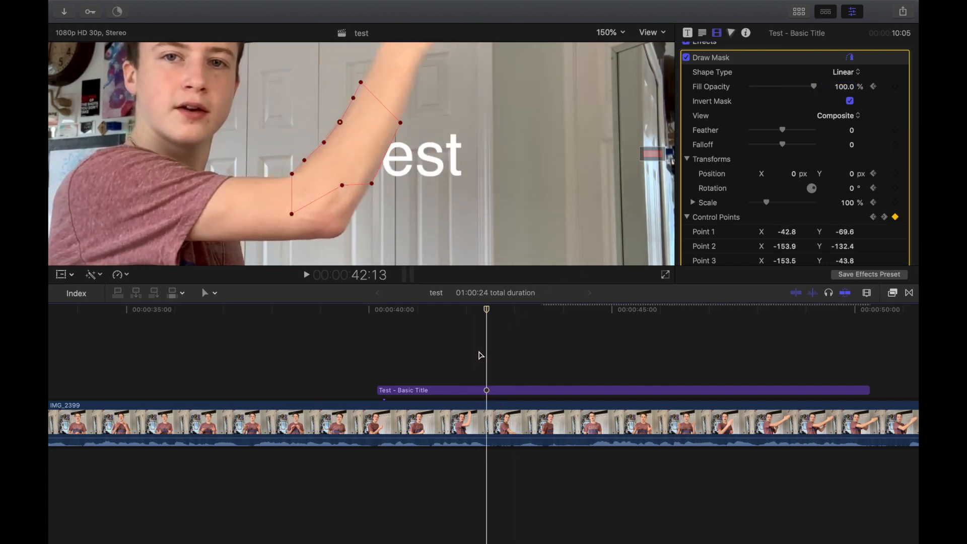
key(Right)
drag(784, 133, 835, 134)
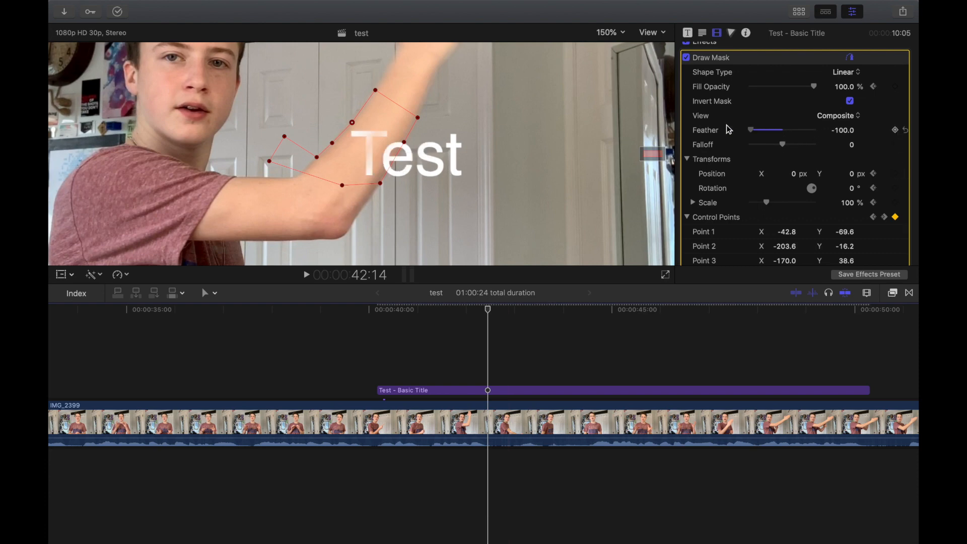
click(842, 131)
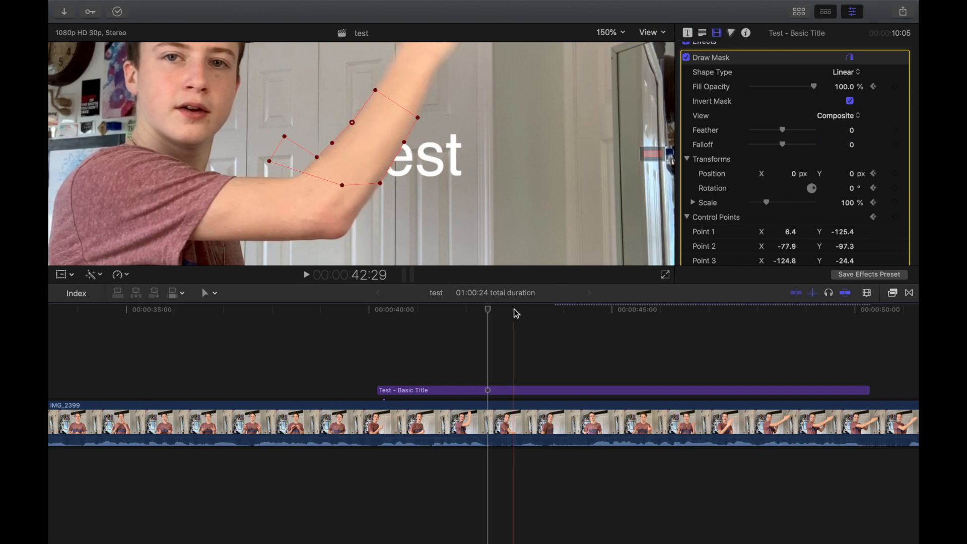
Step: Step back and forth through the frames between 42:07 and 42:29 to examine how the mask follows the forearm across the title
key(Left)
key(Left)
key(Left)
key(Left)
key(Left)
key(Left)
key(Left)
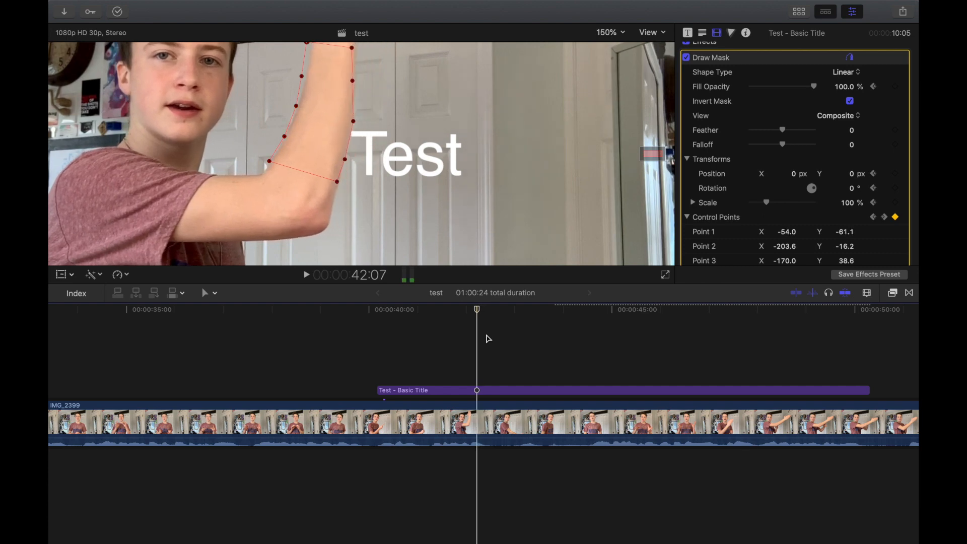
key(Right)
key(Right)
key(Right)
key(Right)
key(Right)
key(Right)
key(Right)
key(Right)
key(Right)
key(Right)
key(Right)
key(Right)
key(Right)
key(Right)
key(Right)
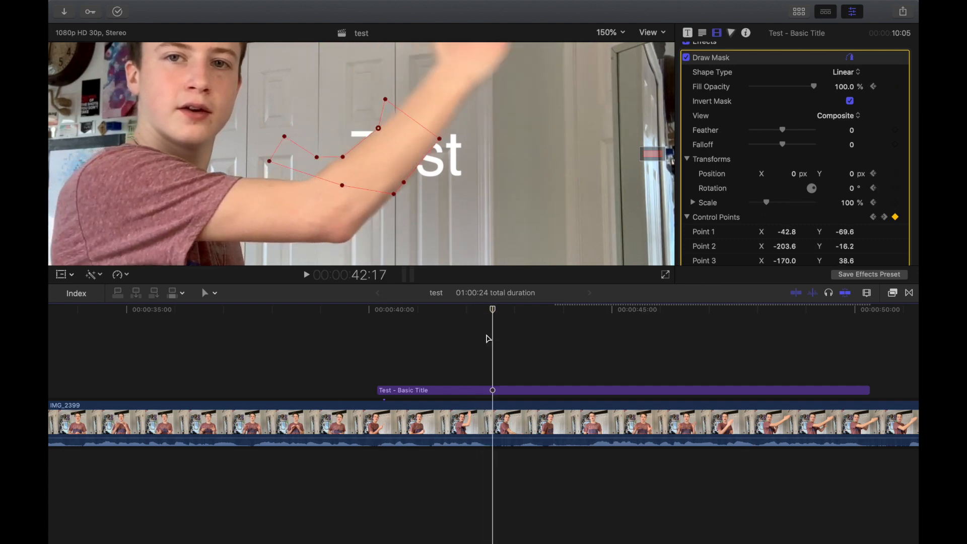
key(Left)
key(Left)
key(Left)
key(Left)
key(Left)
key(Left)
key(Left)
key(Left)
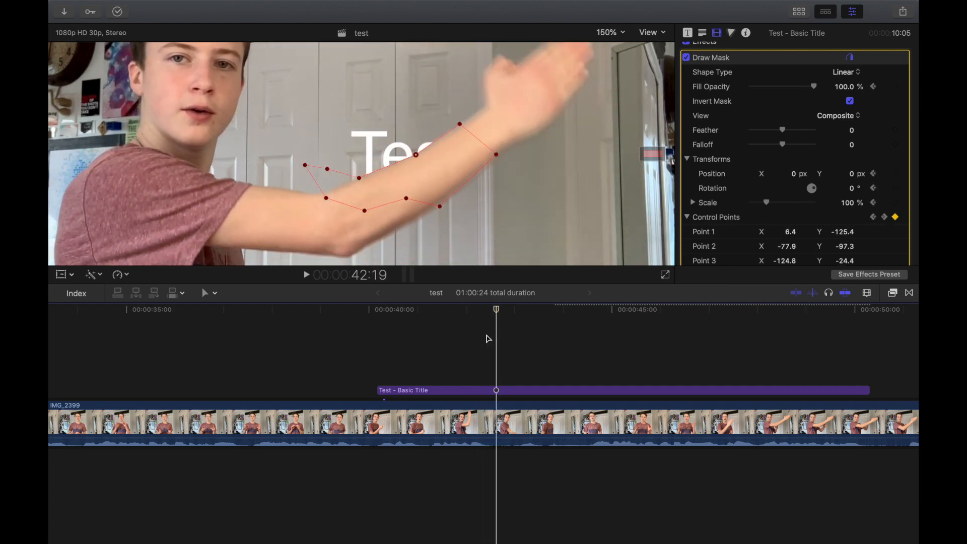
Step: Fit the whole frame in the viewer and play back from before the Test title until the arm has swept past it
click(455, 360)
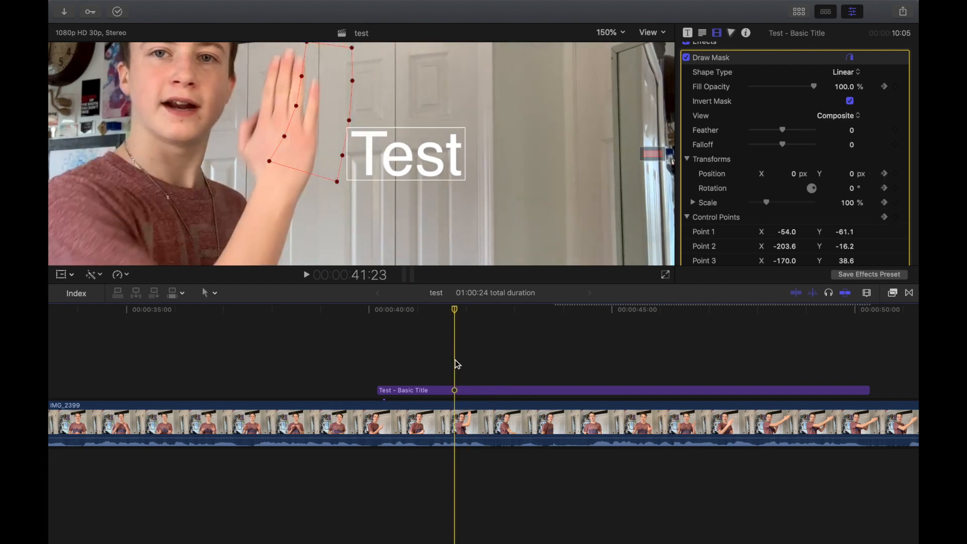
drag(455, 360, 414, 361)
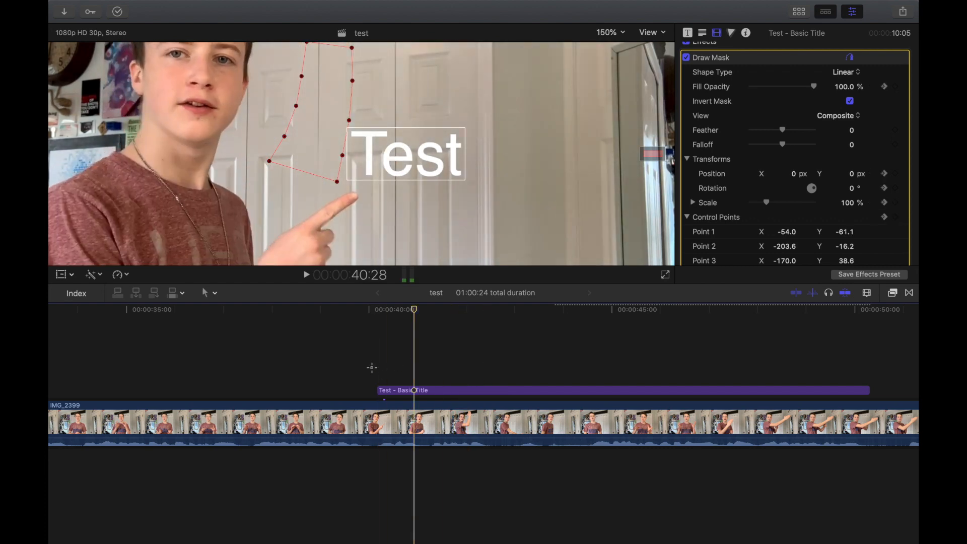
click(387, 422)
click(363, 381)
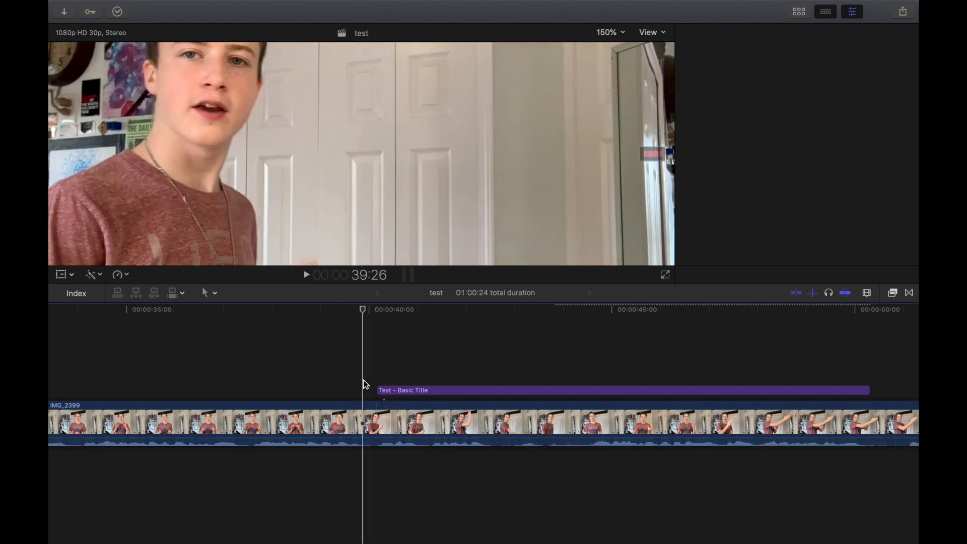
key(space)
key(space)
click(615, 38)
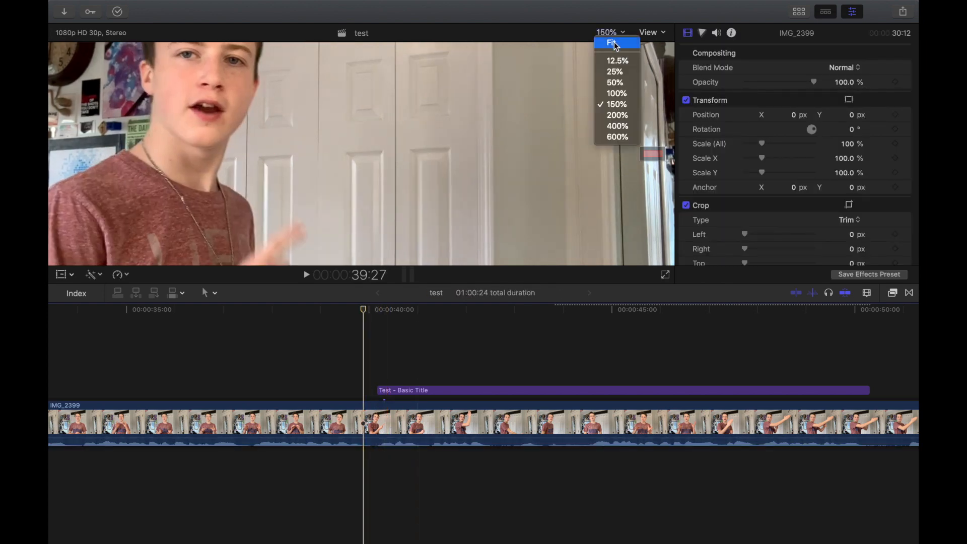
click(612, 41)
click(334, 361)
key(space)
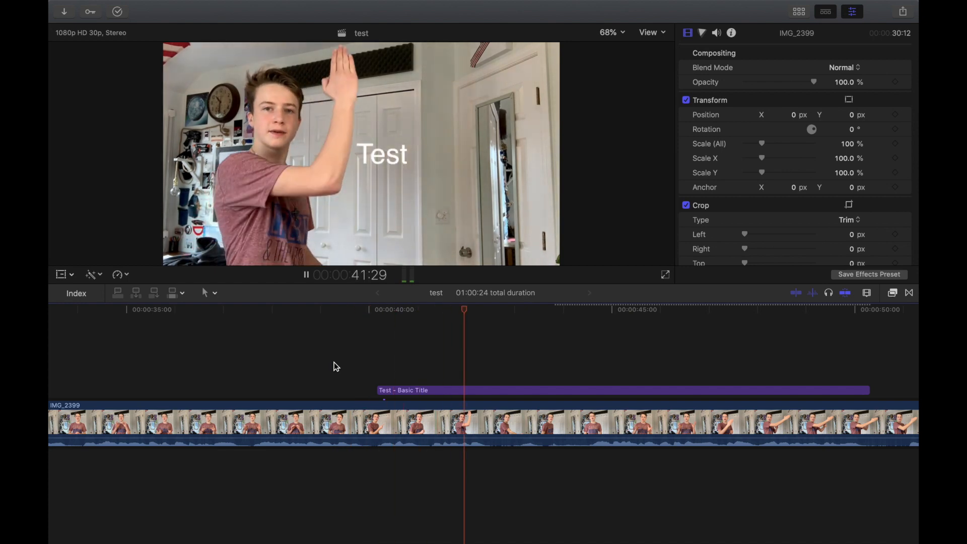
key(space)
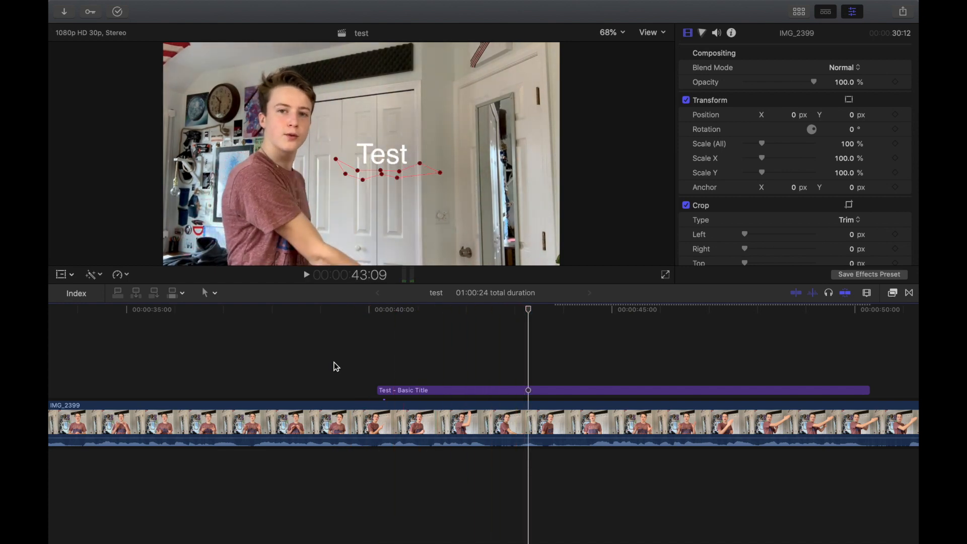
Step: Step back and forth through the frames between 42:03 and 43:09 in the fitted view to examine the title passing behind the arm
key(Left)
key(Left)
key(Left)
key(Left)
key(Left)
key(Left)
key(Left)
key(Left)
key(Left)
key(Left)
key(Left)
key(Left)
key(Left)
key(Left)
key(Left)
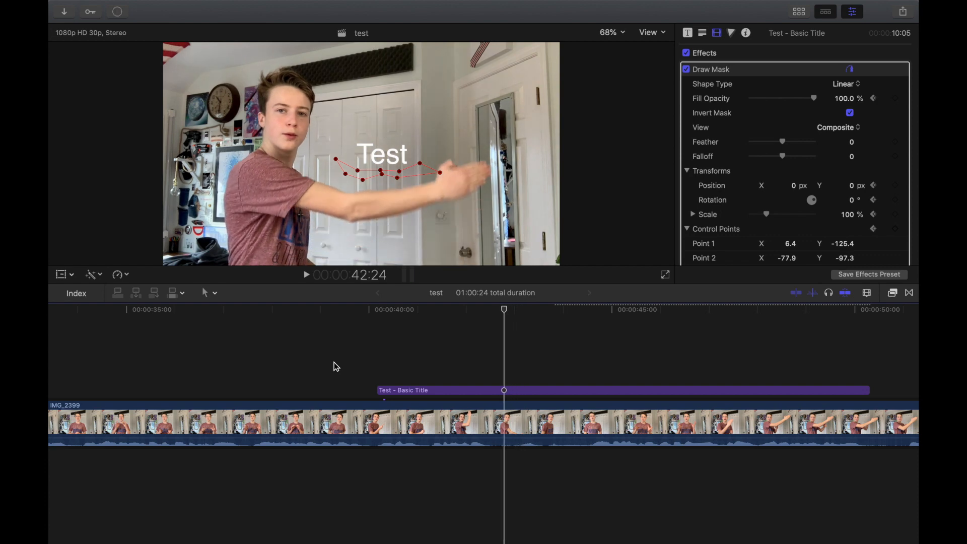
key(Left)
key(Left)
key(Left)
key(Left)
key(Left)
key(Left)
key(Left)
key(Left)
key(Left)
key(Left)
key(Left)
key(Left)
key(Left)
key(Left)
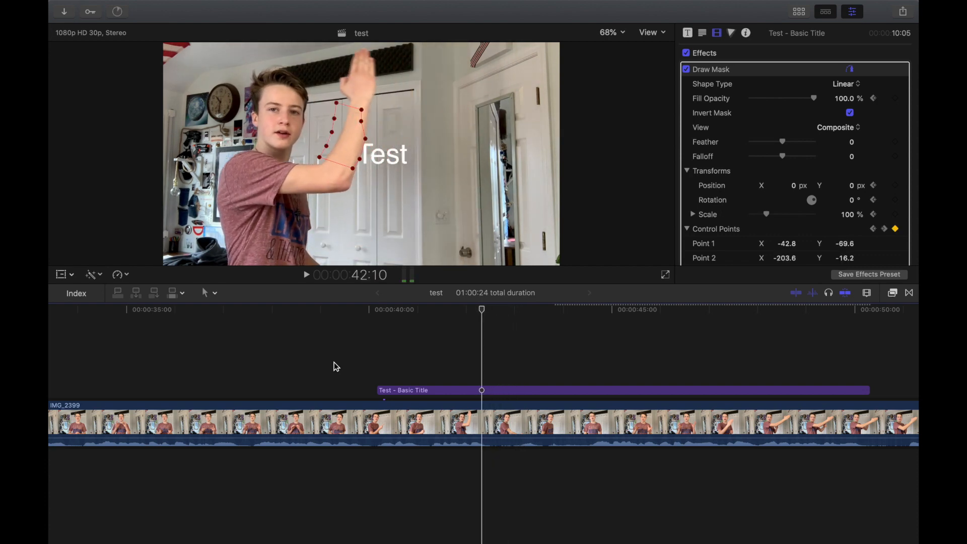
key(Left)
key(Left)
key(Left)
key(Left)
key(Left)
key(Left)
key(Left)
key(Right)
key(Right)
key(Right)
key(Right)
key(Right)
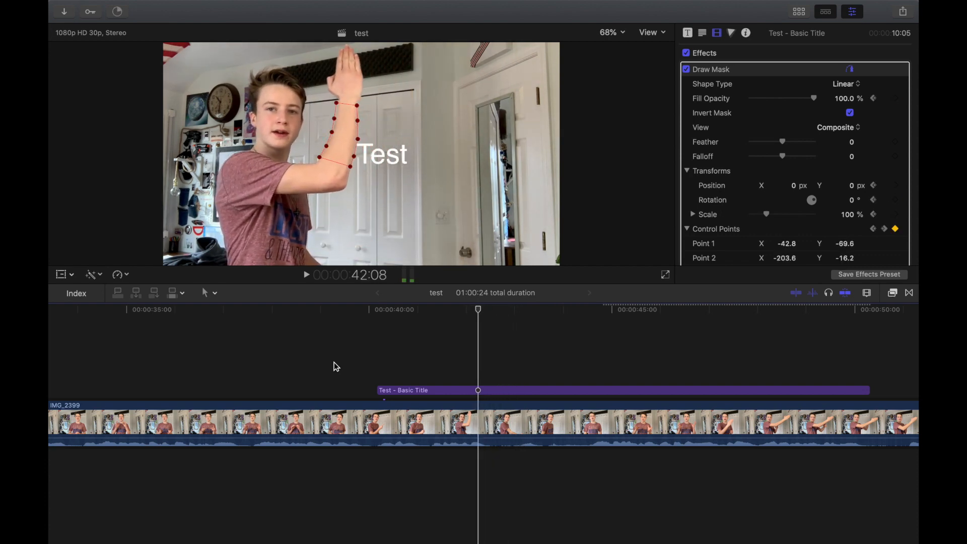
key(Right)
key(Right)
key(Right)
key(Right)
key(Right)
key(Right)
key(Right)
key(Right)
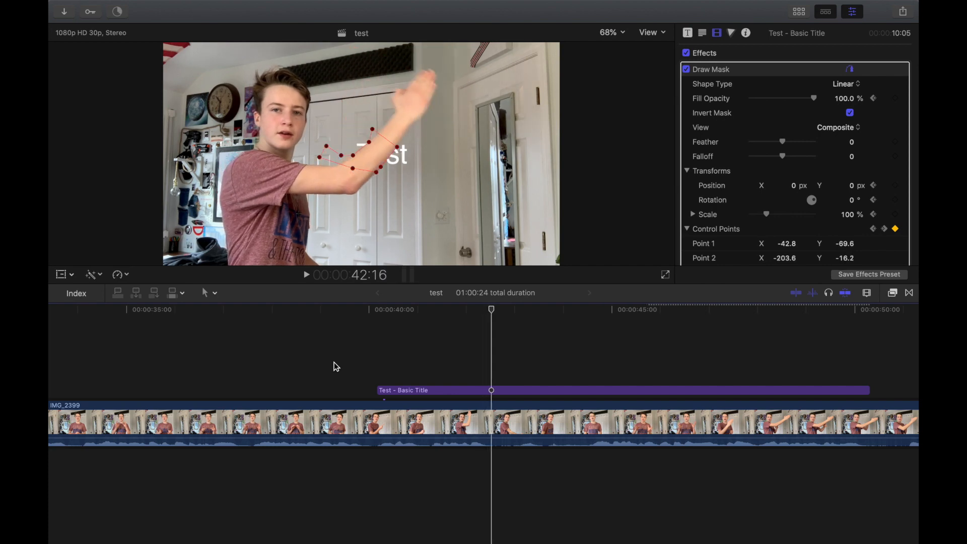
key(Right)
key(Right)
key(Right)
key(Right)
key(Right)
key(Right)
key(Right)
key(Right)
key(Left)
key(Left)
key(Left)
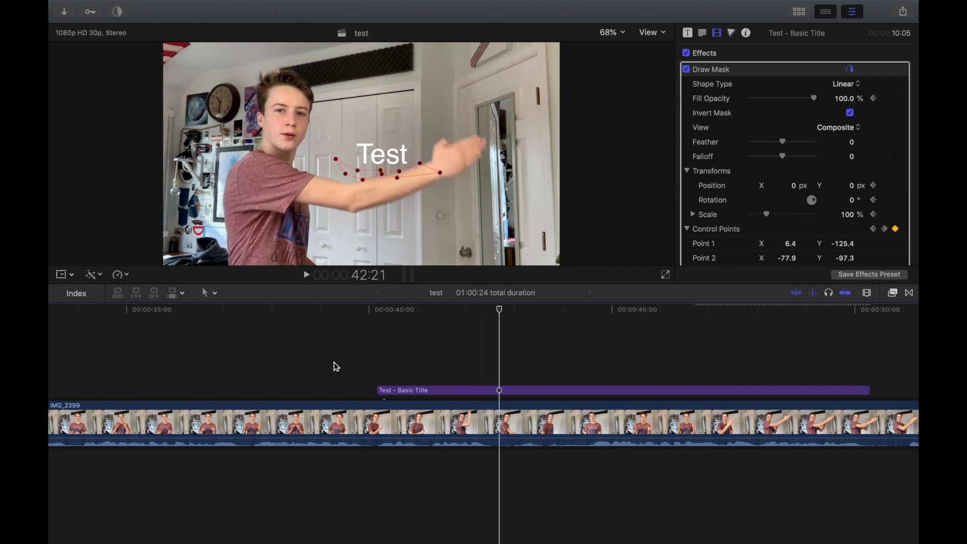
key(Left)
key(Left)
key(Left)
key(Left)
key(Left)
key(Left)
key(Left)
key(Left)
key(Left)
key(Left)
key(Left)
key(Left)
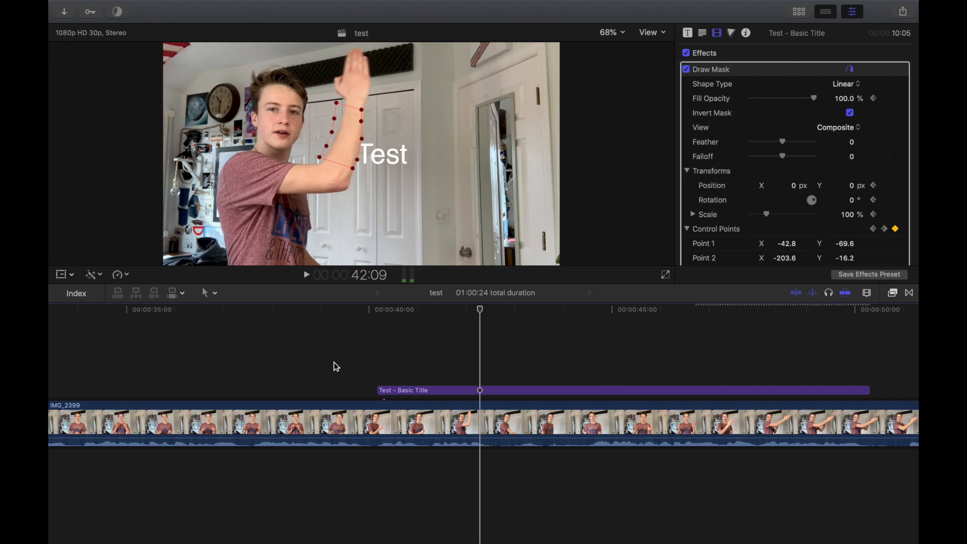
key(Left)
key(Left)
key(Left)
key(Left)
key(Left)
key(Left)
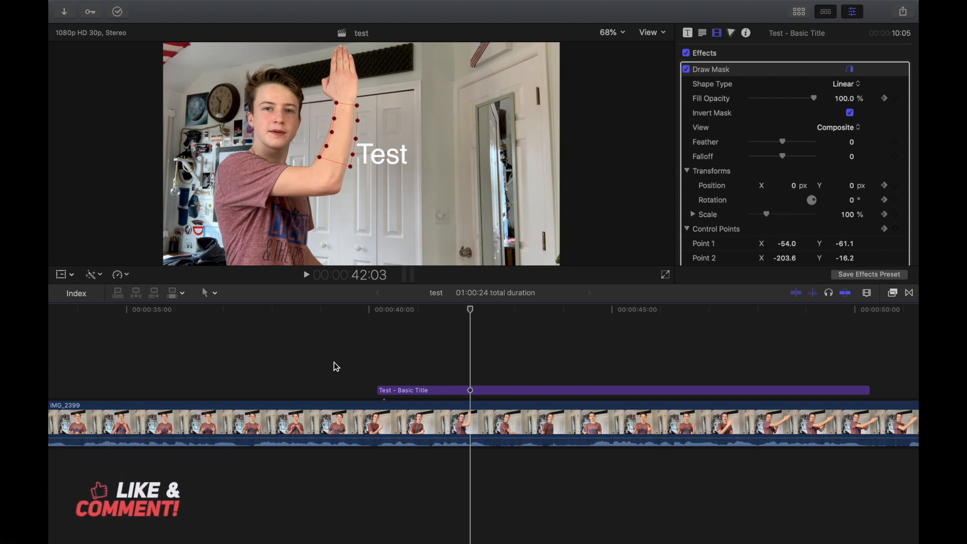
key(Right)
key(Right)
key(Right)
key(Right)
key(Right)
key(Right)
key(Right)
key(Right)
key(Right)
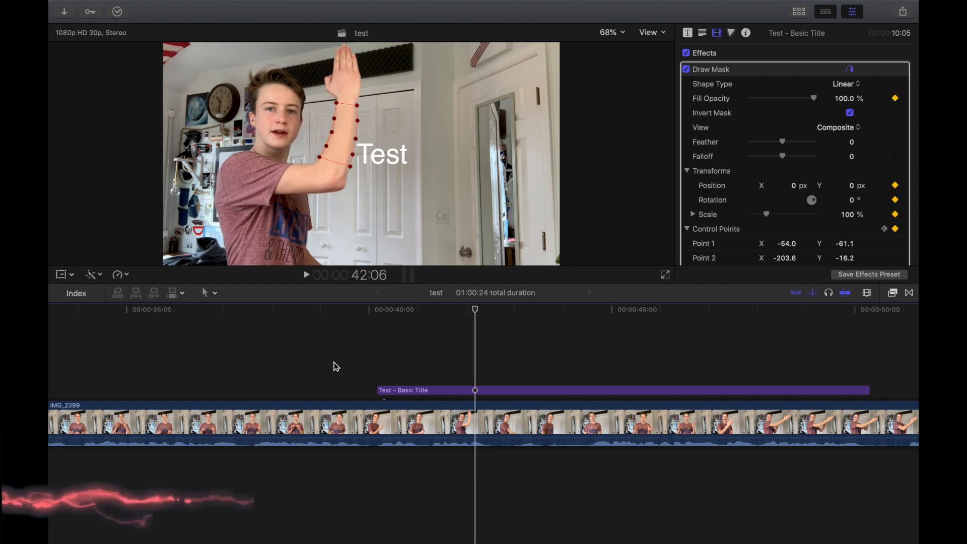
key(Right)
key(Right)
key(Right)
key(Right)
key(Right)
key(Right)
key(Right)
key(Right)
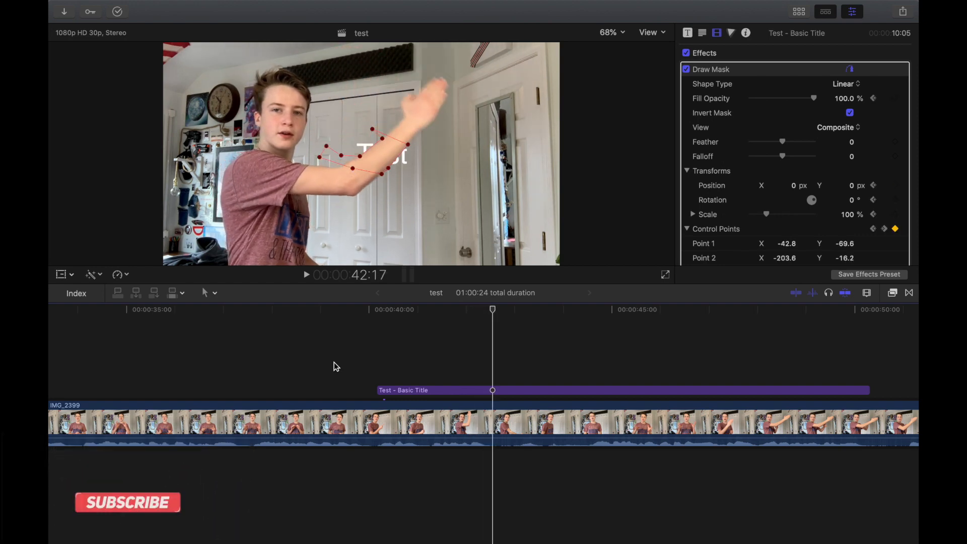